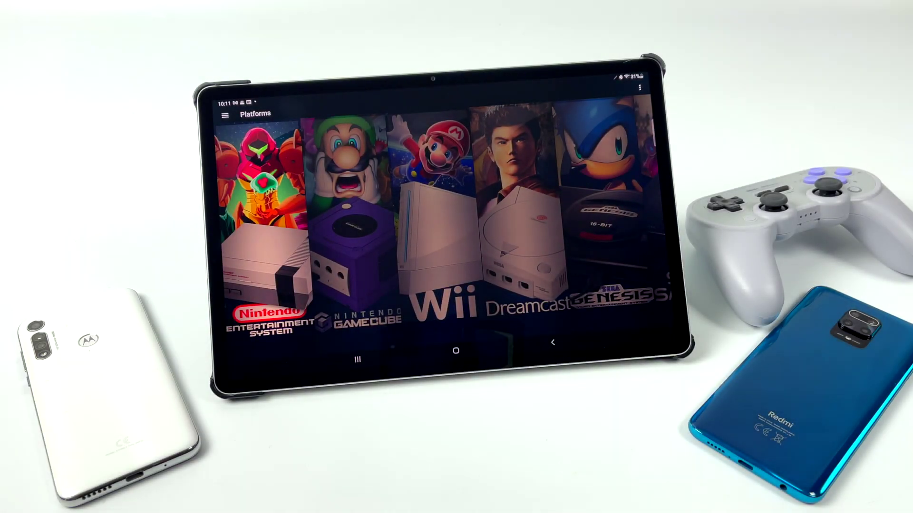
Browse the Nintendo 64 game list down to AeroGauge, then return to the platforms carousel
{"action": "key", "text": "Right"}
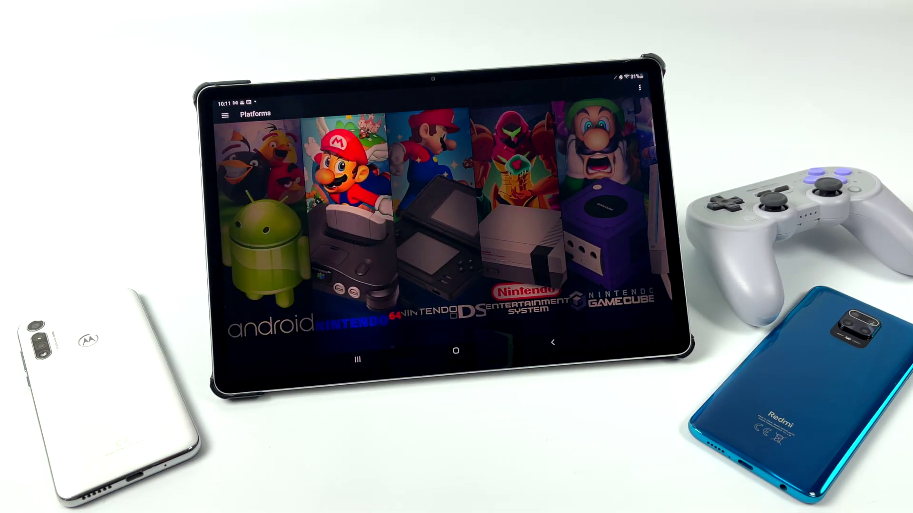
{"action": "key", "text": "Return"}
{"action": "key", "text": "Down"}
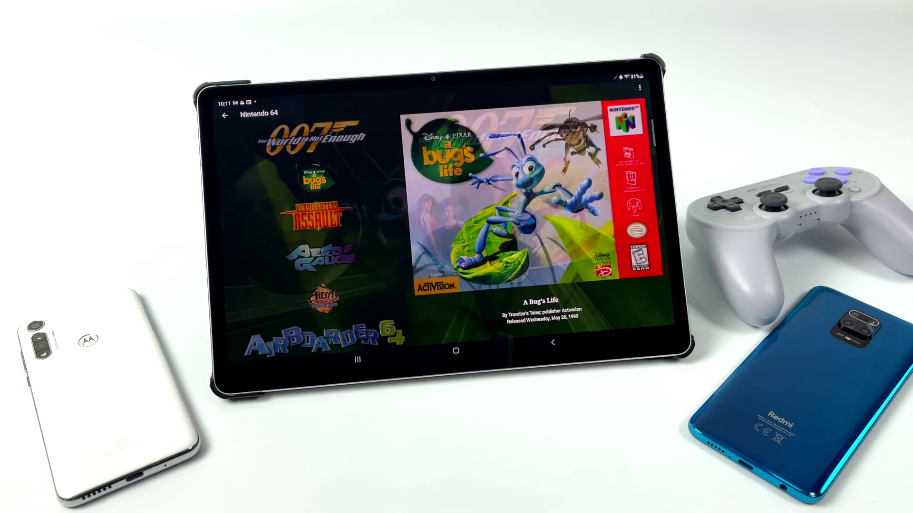
{"action": "key", "text": "Down"}
{"action": "key", "text": "Down"}
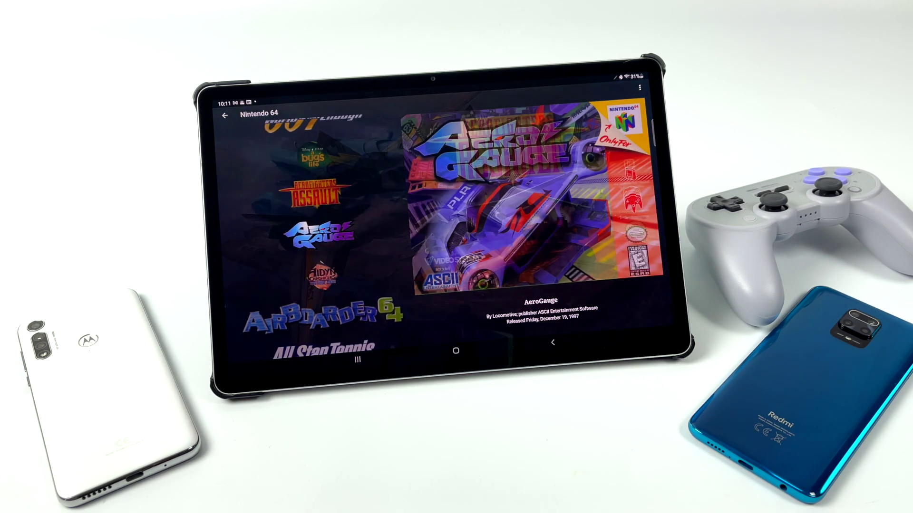
{"action": "key", "text": "Down"}
{"action": "key", "text": "Escape"}
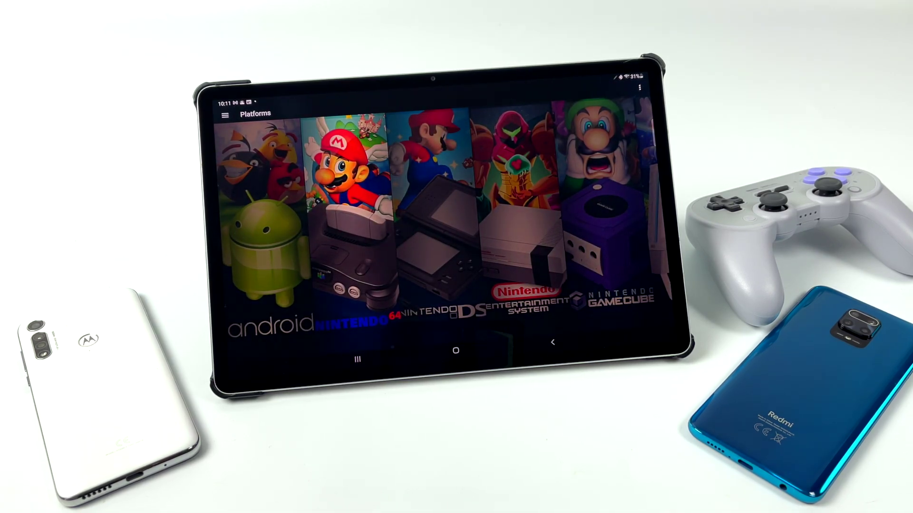
Open Sega Genesis, highlight Gunstar Heroes and show its Play/Favorite/Delete menu
{"action": "key", "text": "Right"}
{"action": "key", "text": "Right"}
{"action": "key", "text": "Right"}
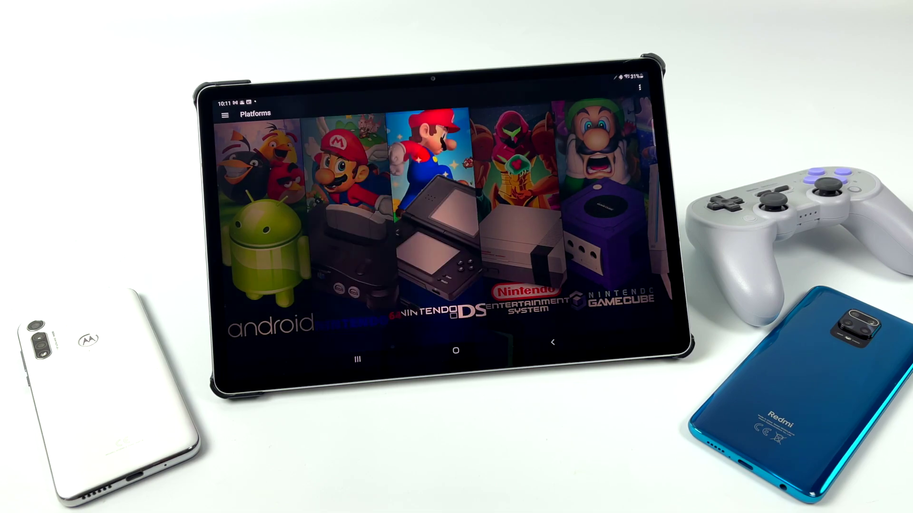
{"action": "key", "text": "Right"}
{"action": "key", "text": "Right"}
{"action": "key", "text": "Right"}
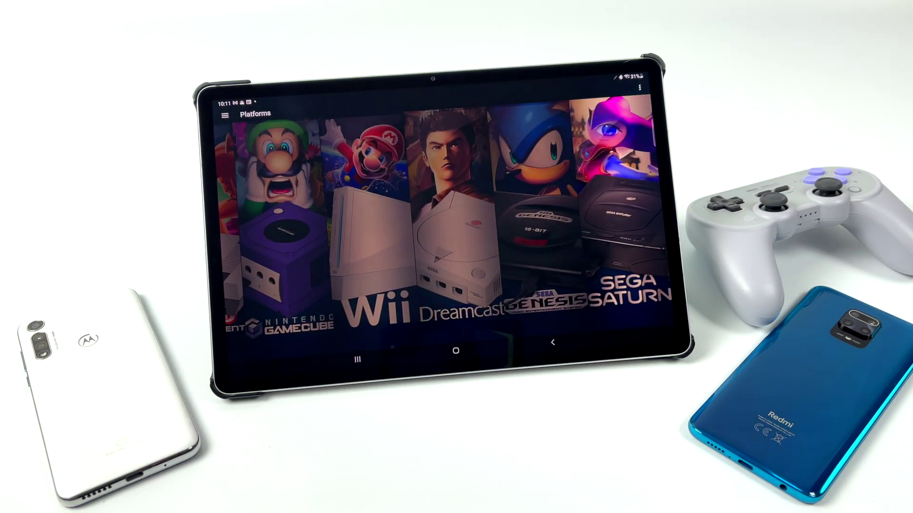
{"action": "key", "text": "Return"}
{"action": "key", "text": "Down"}
{"action": "key", "text": "Down"}
{"action": "key", "text": "Down"}
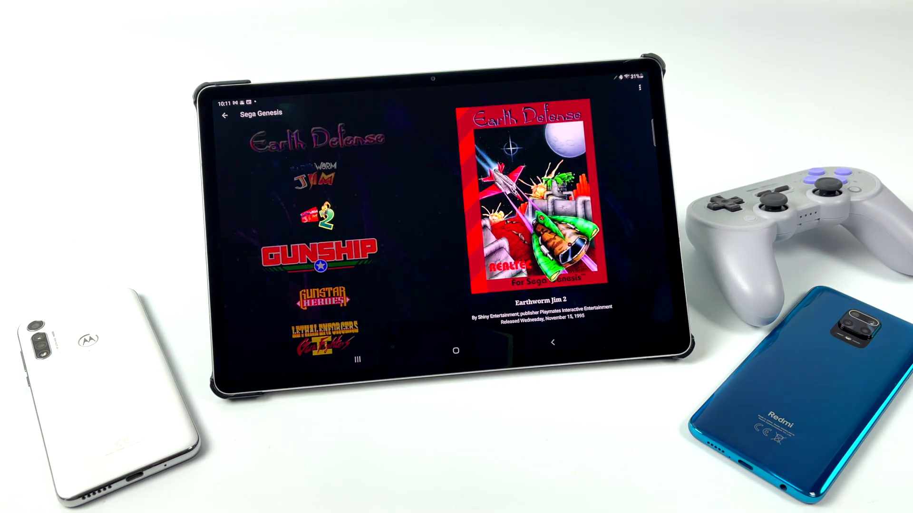
{"action": "key", "text": "Menu"}
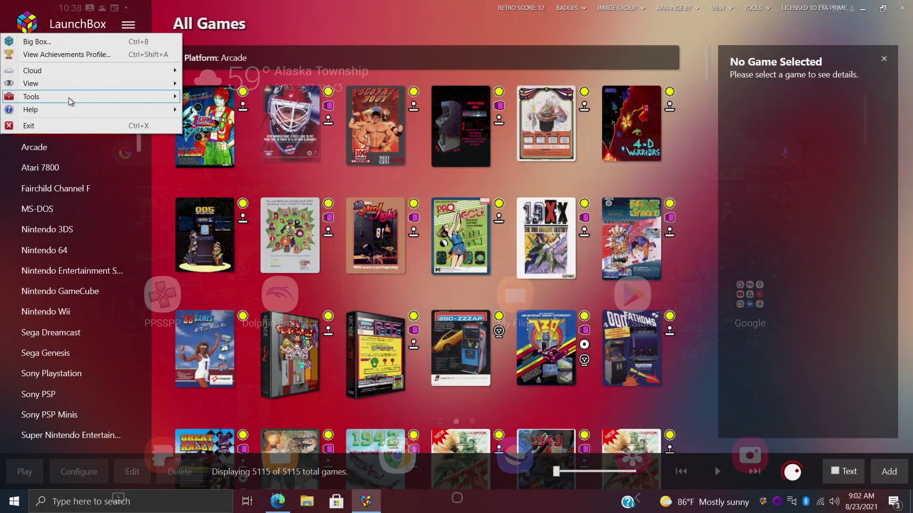
Choose Tools > Export to Android... from the LaunchBox menu
{"action": "mouse_move", "coordinate": [70, 100]}
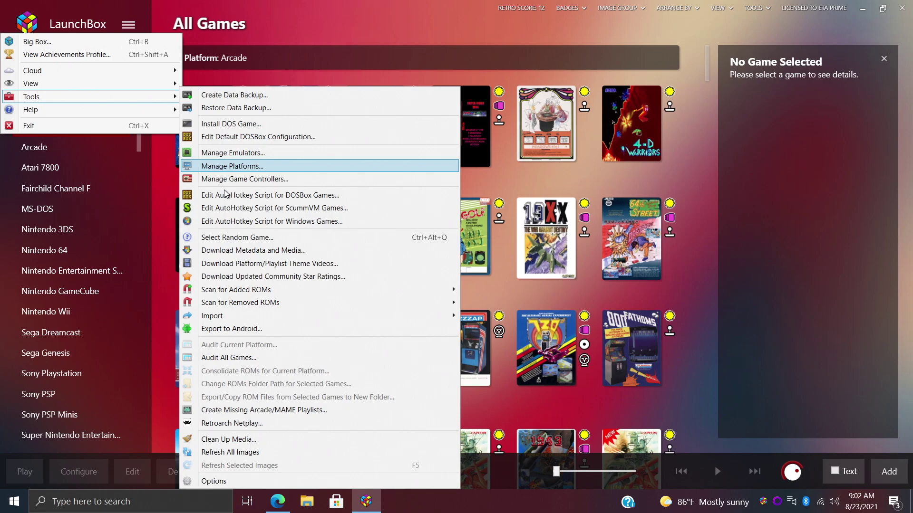
{"action": "left_click", "coordinate": [233, 331]}
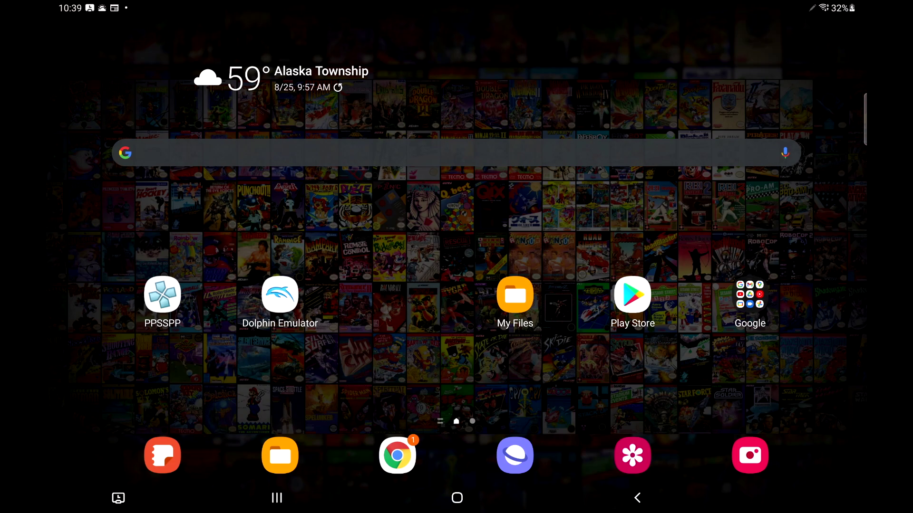
{"action": "left_click_drag", "start_coordinate": [422, 228], "coordinate": [214, 228]}
{"action": "left_click_drag", "start_coordinate": [285, 224], "coordinate": [523, 224]}
{"action": "left_click", "coordinate": [633, 295]}
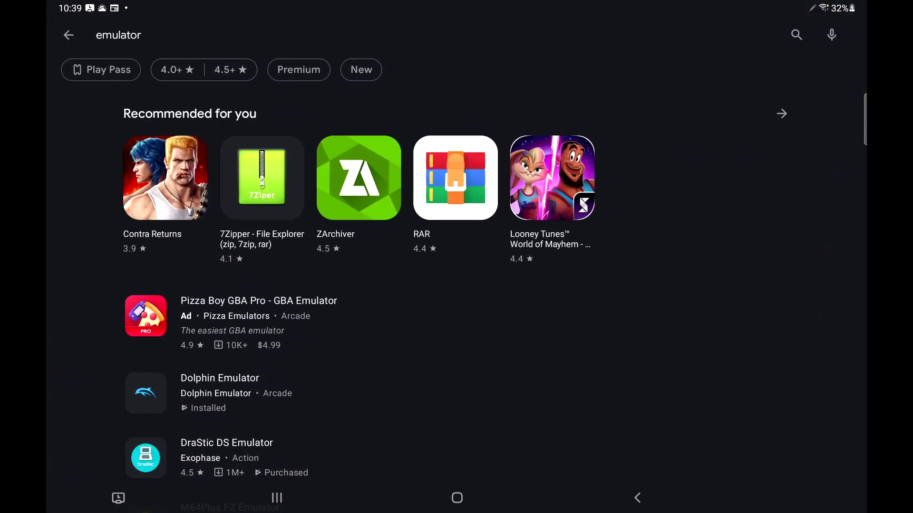
{"action": "mouse_move", "coordinate": [167, 285]}
{"action": "left_mouse_down"}
{"action": "mouse_move", "coordinate": [166, 75]}
{"action": "mouse_move", "coordinate": [287, 271]}
{"action": "left_mouse_up"}
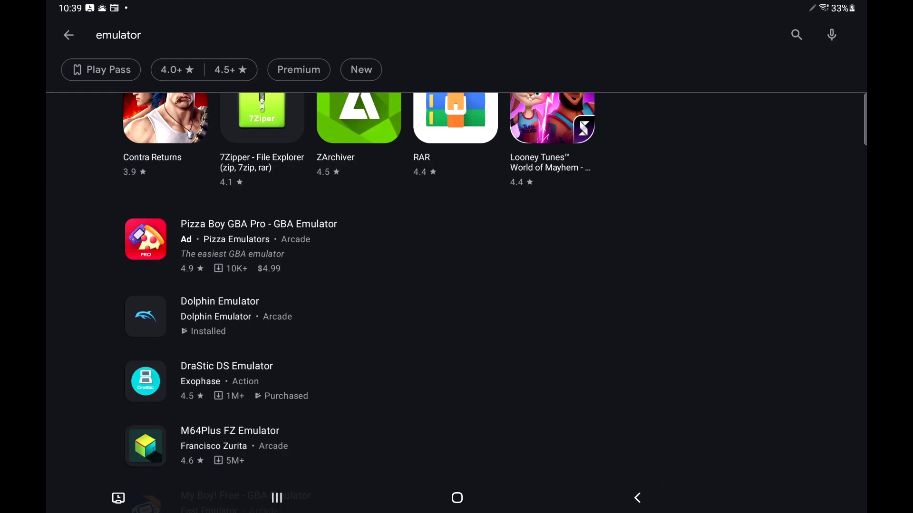
{"action": "left_click", "coordinate": [637, 497]}
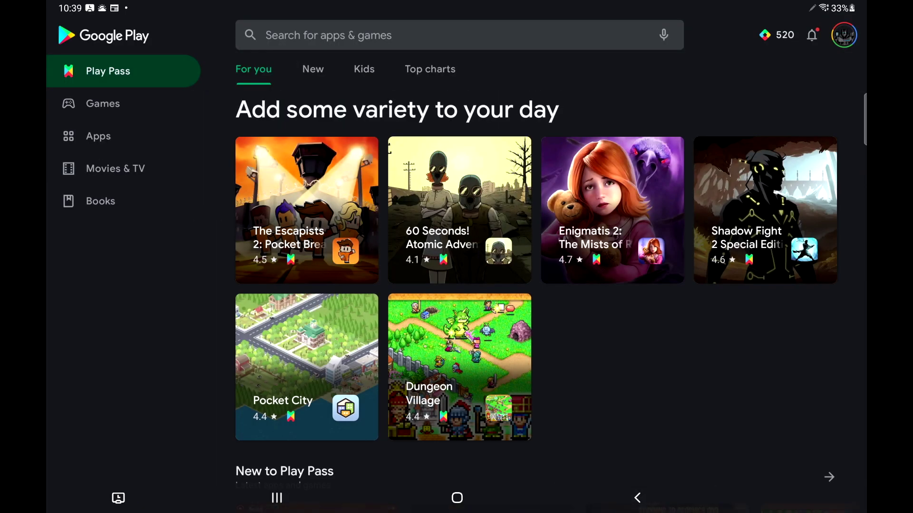
{"action": "left_click", "coordinate": [457, 497]}
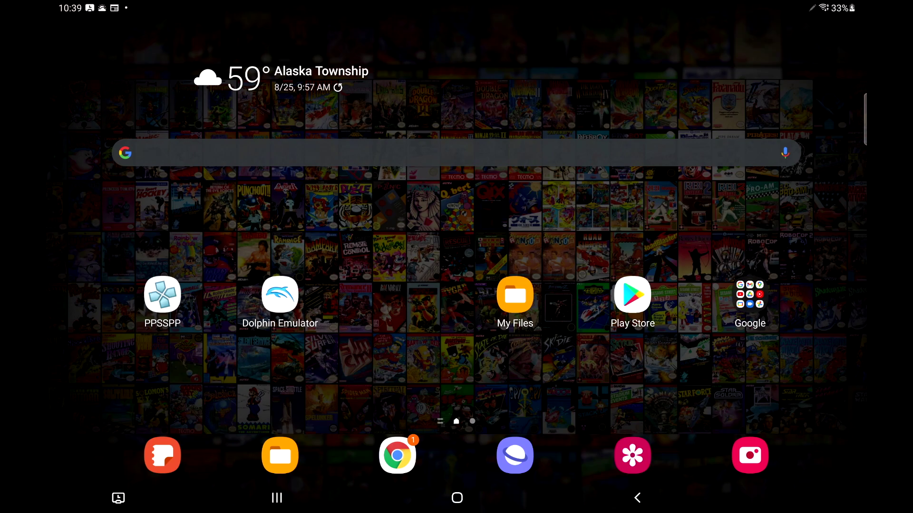
{"action": "left_click", "coordinate": [514, 294]}
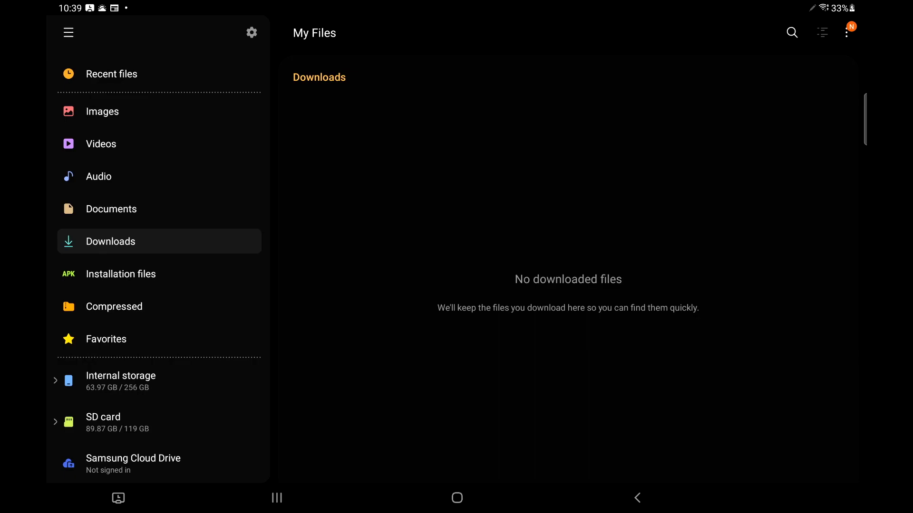
{"action": "left_click", "coordinate": [172, 424]}
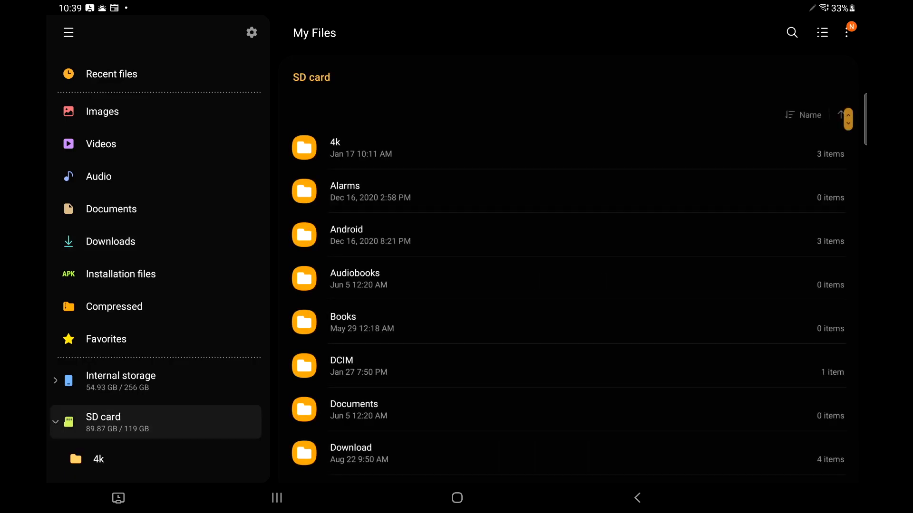
{"action": "left_click_drag", "start_coordinate": [338, 359], "coordinate": [345, 115]}
{"action": "left_click_drag", "start_coordinate": [379, 369], "coordinate": [342, 153]}
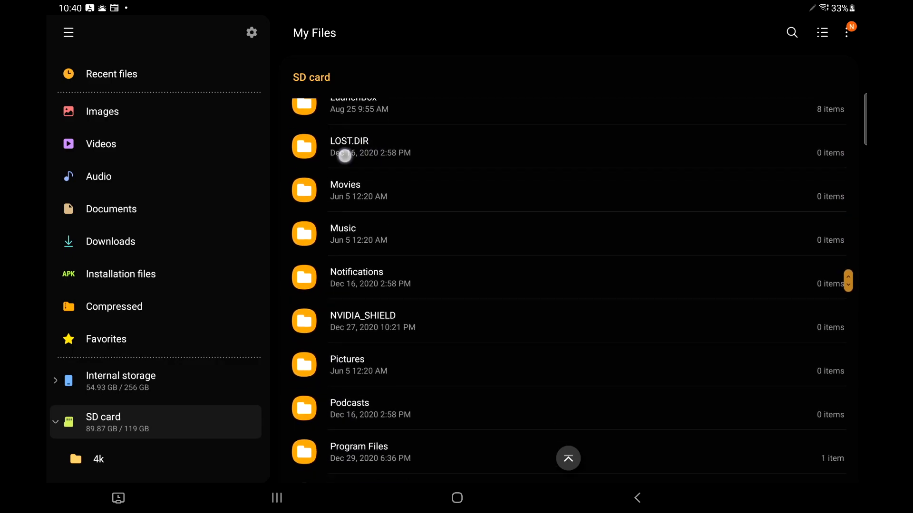
{"action": "mouse_move", "coordinate": [382, 246]}
{"action": "left_mouse_down"}
{"action": "mouse_move", "coordinate": [382, 257]}
{"action": "mouse_move", "coordinate": [382, 213]}
{"action": "left_mouse_up"}
{"action": "left_click", "coordinate": [340, 376]}
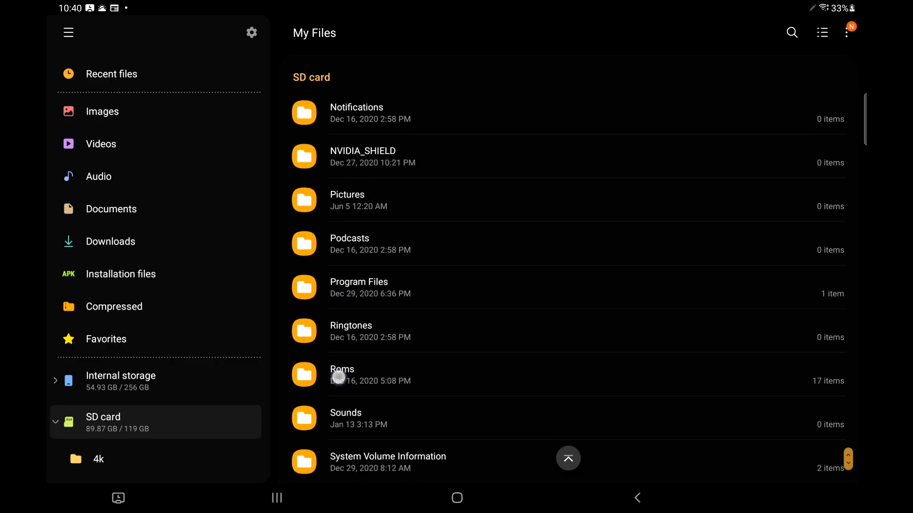
{"action": "mouse_move", "coordinate": [333, 375]}
{"action": "left_mouse_down"}
{"action": "mouse_move", "coordinate": [332, 112]}
{"action": "mouse_move", "coordinate": [357, 446]}
{"action": "mouse_move", "coordinate": [357, 167]}
{"action": "mouse_move", "coordinate": [355, 449]}
{"action": "left_mouse_up"}
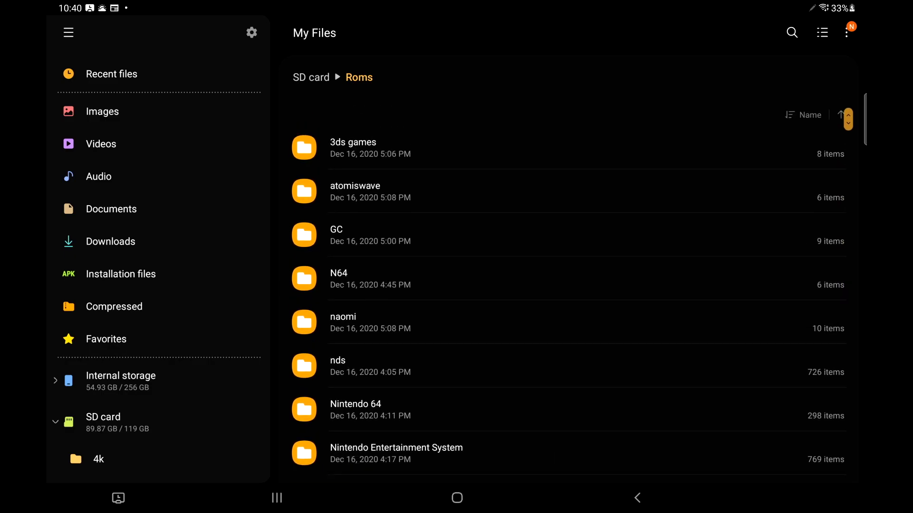
Download LaunchBox for Android from the LaunchBox site in Chrome, then go back home
{"action": "left_click", "coordinate": [457, 497]}
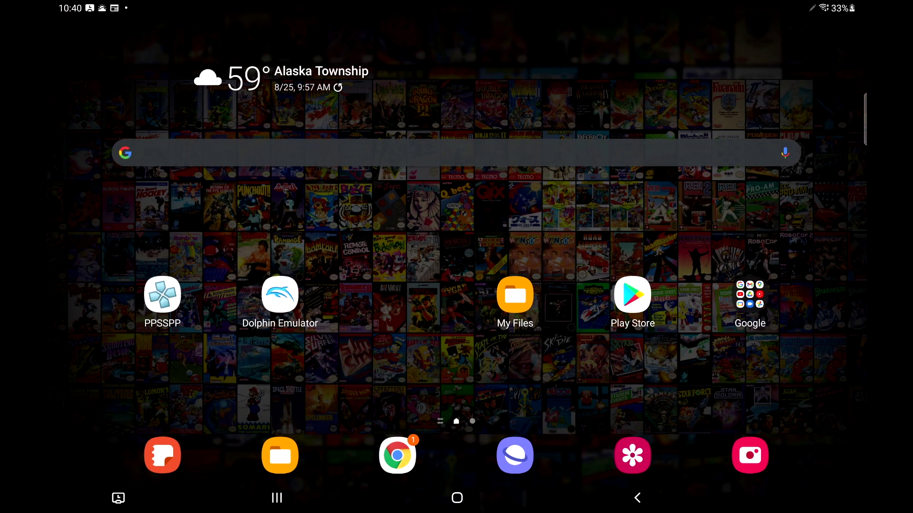
{"action": "left_click", "coordinate": [398, 456]}
{"action": "mouse_move", "coordinate": [261, 196]}
{"action": "left_mouse_down"}
{"action": "mouse_move", "coordinate": [259, 275]}
{"action": "mouse_move", "coordinate": [228, 204]}
{"action": "left_mouse_up"}
{"action": "left_click", "coordinate": [561, 388]}
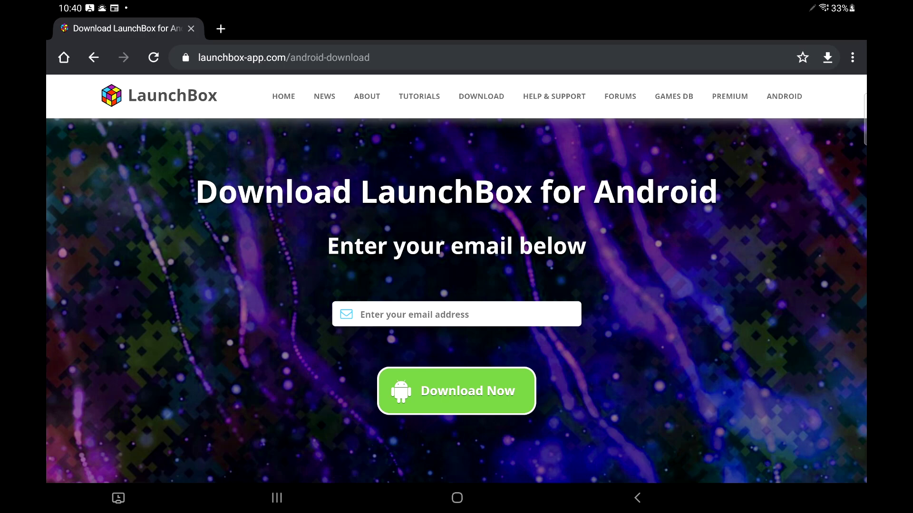
{"action": "left_click", "coordinate": [456, 498]}
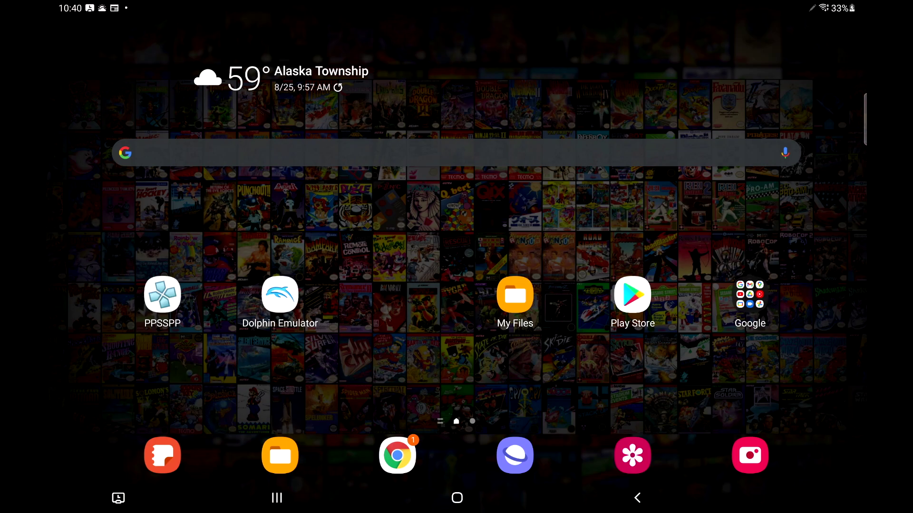
{"action": "left_click", "coordinate": [749, 294]}
Install LaunchBox from LaunchBox-Android-0.34.apk in the Download folder
{"action": "left_click", "coordinate": [515, 295]}
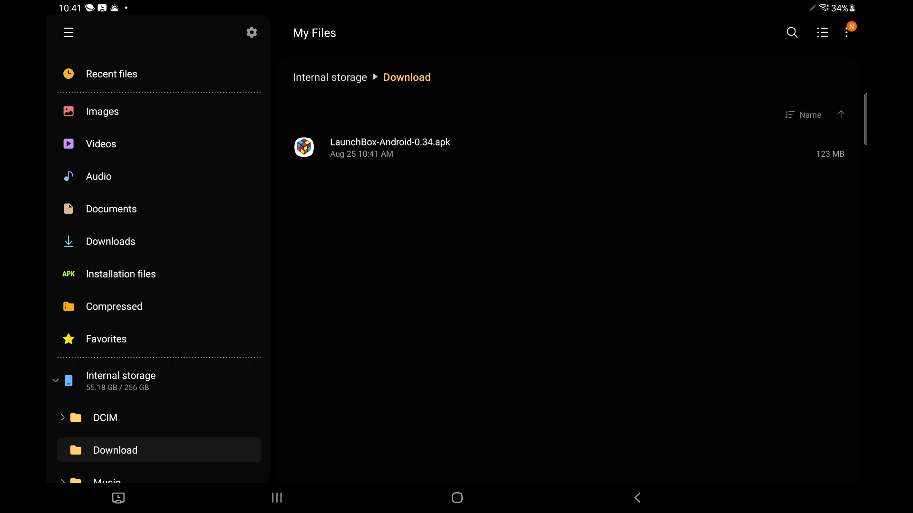
{"action": "left_click", "coordinate": [373, 148]}
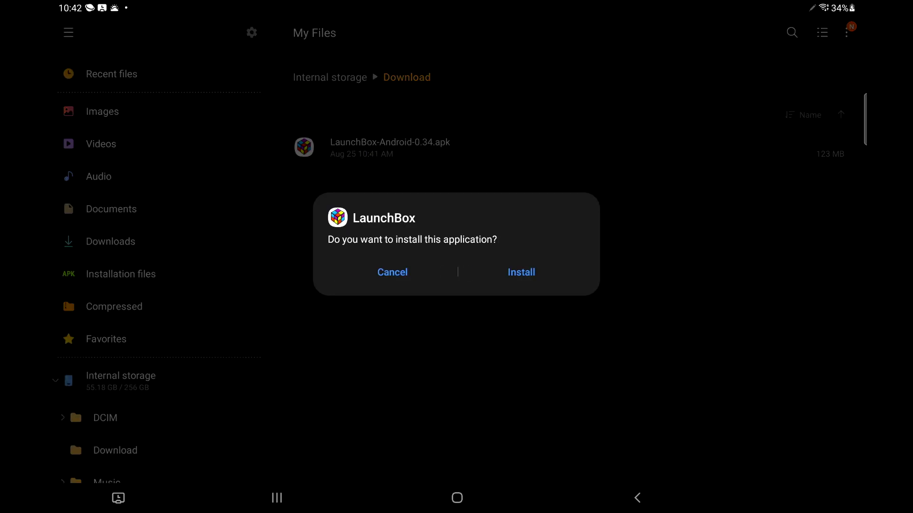
{"action": "left_click", "coordinate": [521, 272]}
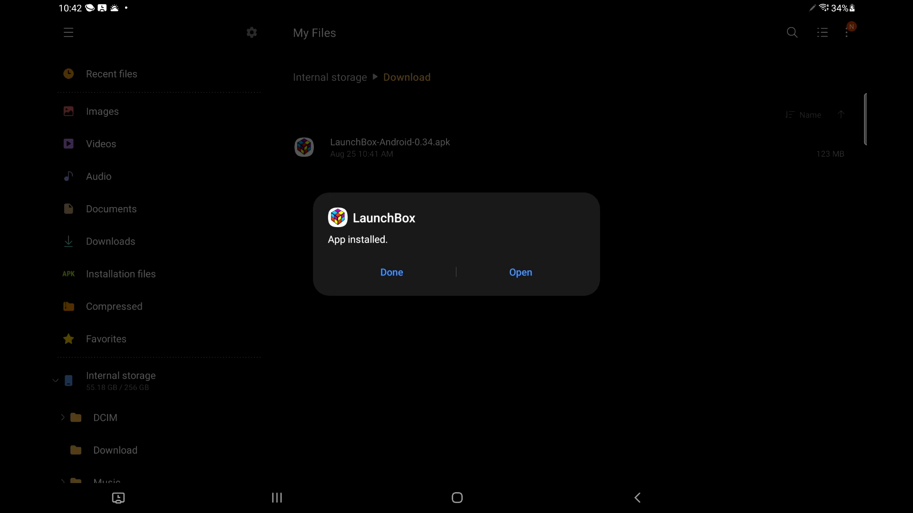
Add LaunchBox from the app drawer's second page to the home screen
{"action": "left_click", "coordinate": [456, 498]}
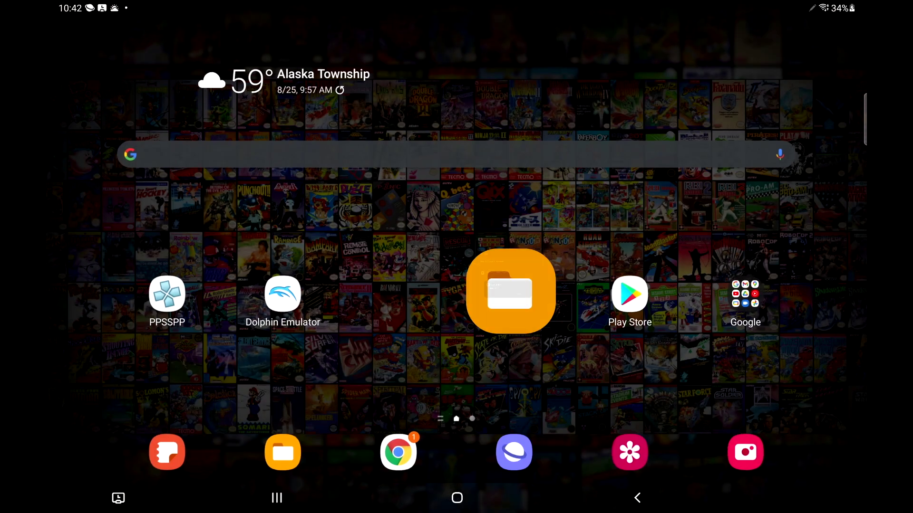
{"action": "left_click_drag", "start_coordinate": [456, 380], "coordinate": [456, 190]}
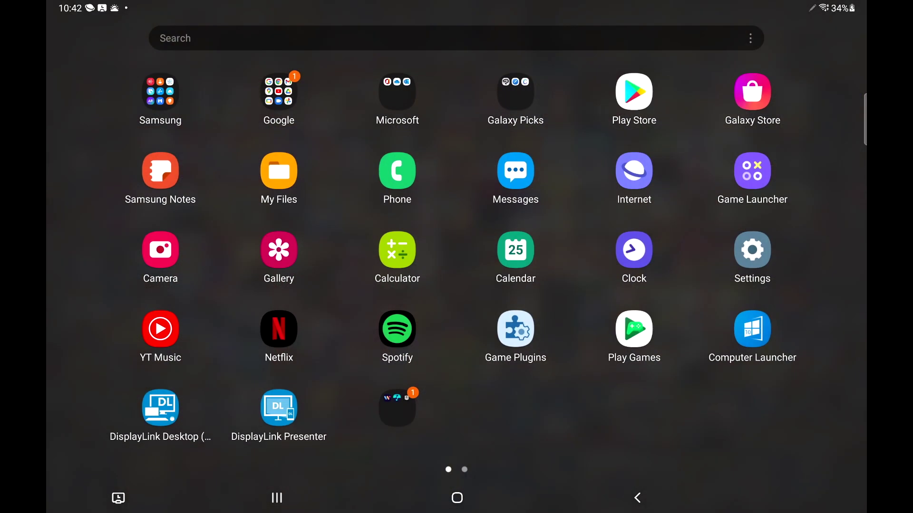
{"action": "left_click_drag", "start_coordinate": [666, 285], "coordinate": [237, 285]}
{"action": "left_click", "coordinate": [514, 171]}
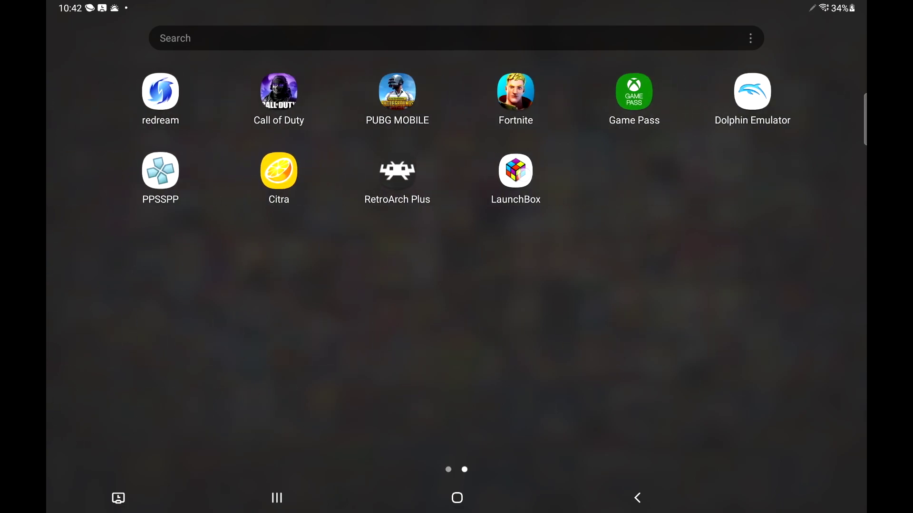
{"action": "left_click", "coordinate": [516, 125]}
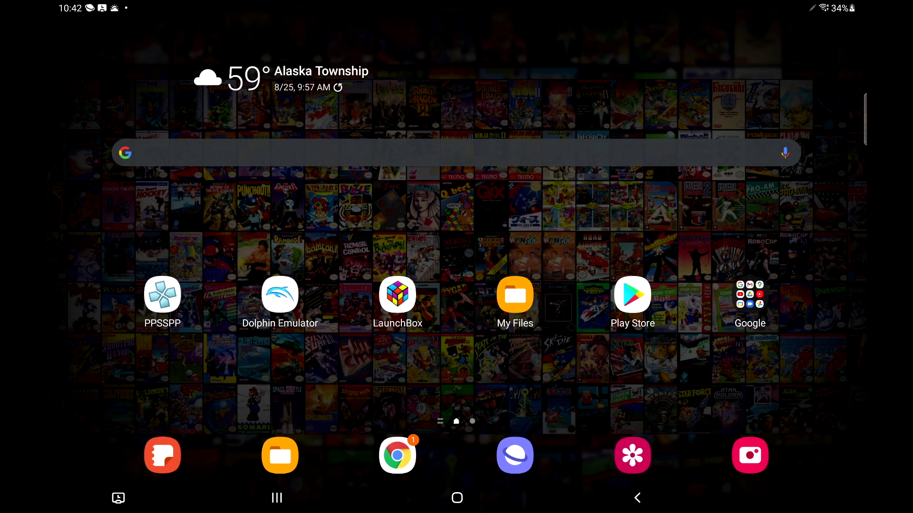
Launch LaunchBox, allow file access, and choose Change View from the ⋮ menu
{"action": "left_click", "coordinate": [397, 294]}
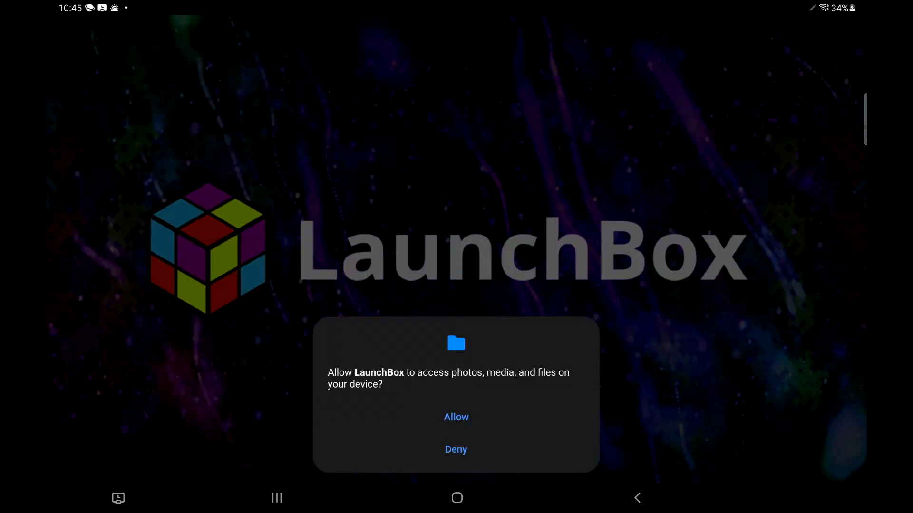
{"action": "left_click", "coordinate": [456, 415]}
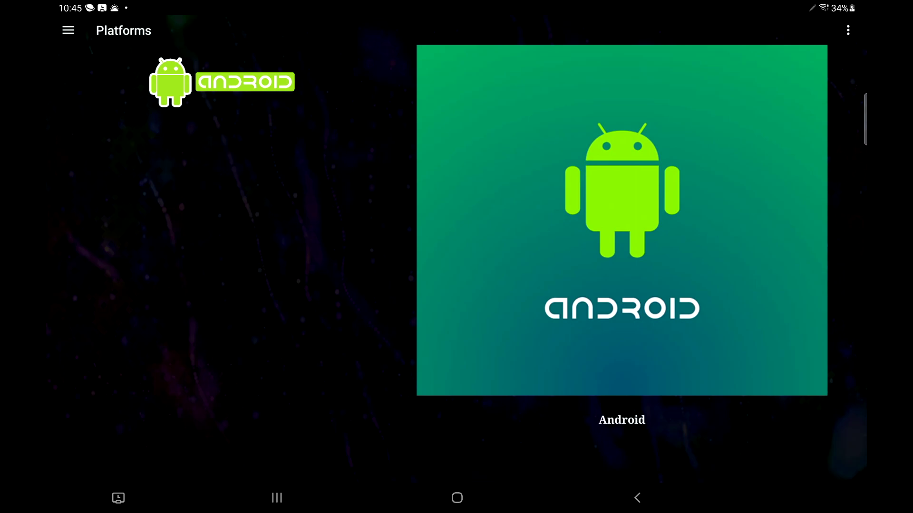
{"action": "left_click", "coordinate": [847, 30]}
{"action": "left_click", "coordinate": [776, 31]}
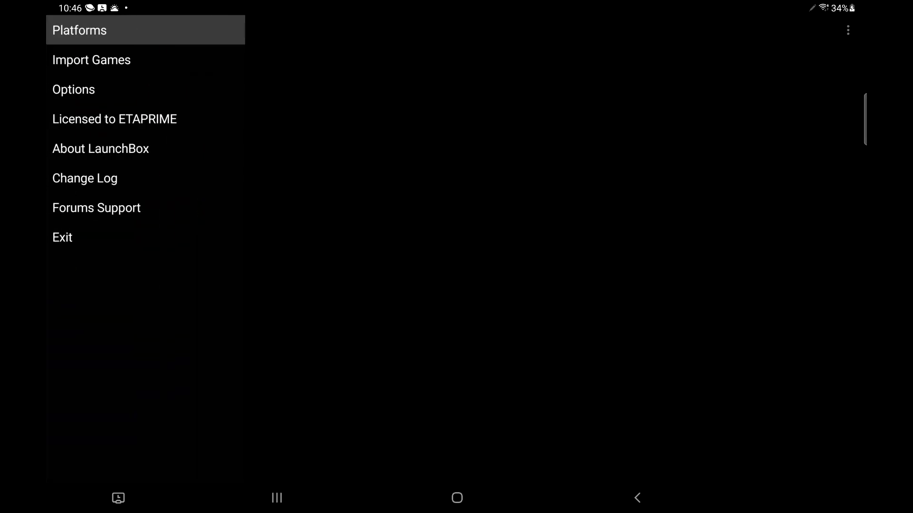
Choose the SD card's Roms/Nintendo 64 folder as the import folder
{"action": "left_click", "coordinate": [92, 59]}
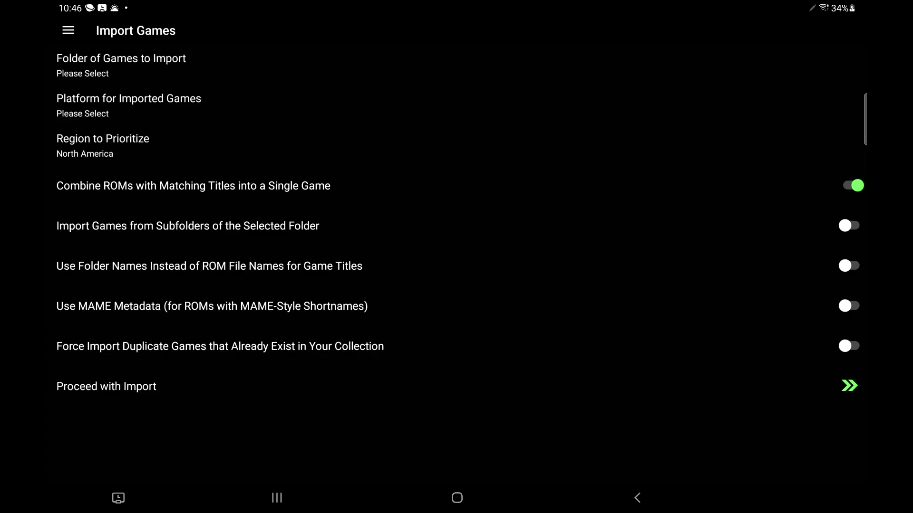
{"action": "left_click", "coordinate": [93, 65]}
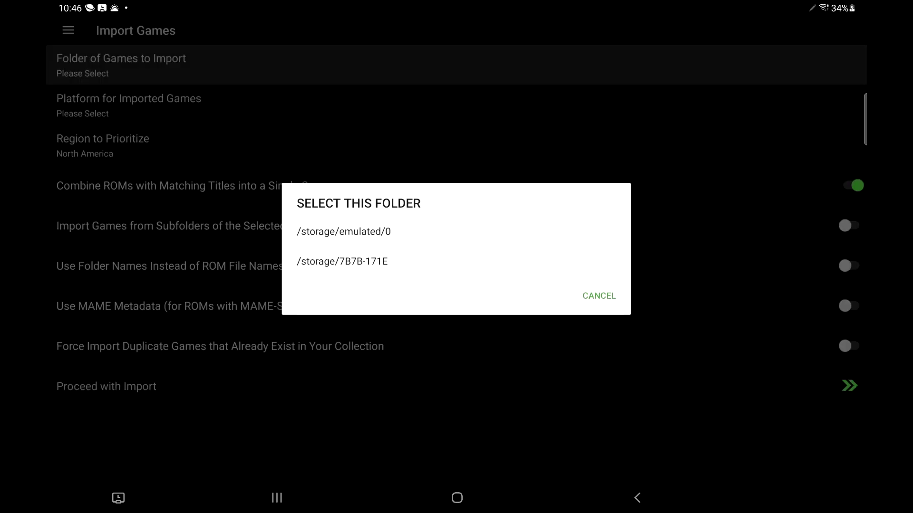
{"action": "left_click", "coordinate": [364, 261]}
{"action": "left_click_drag", "start_coordinate": [381, 335], "coordinate": [322, 34]}
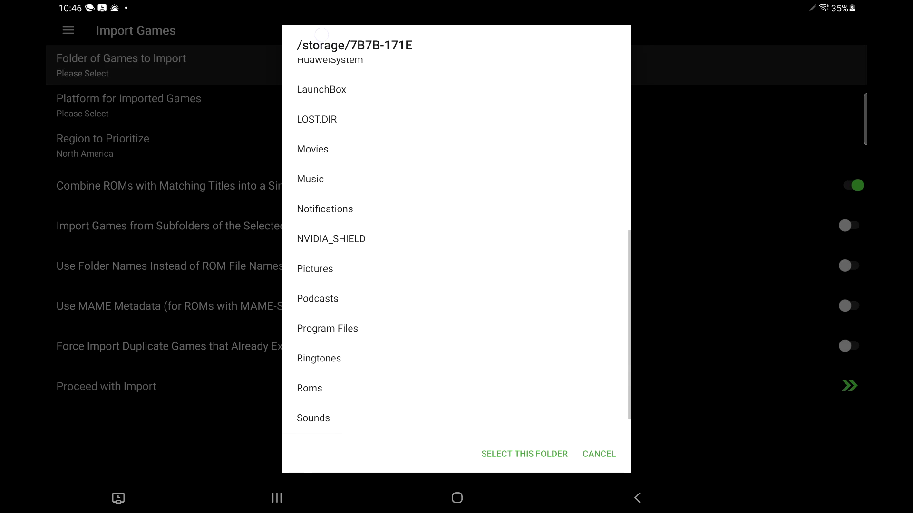
{"action": "left_click", "coordinate": [309, 389]}
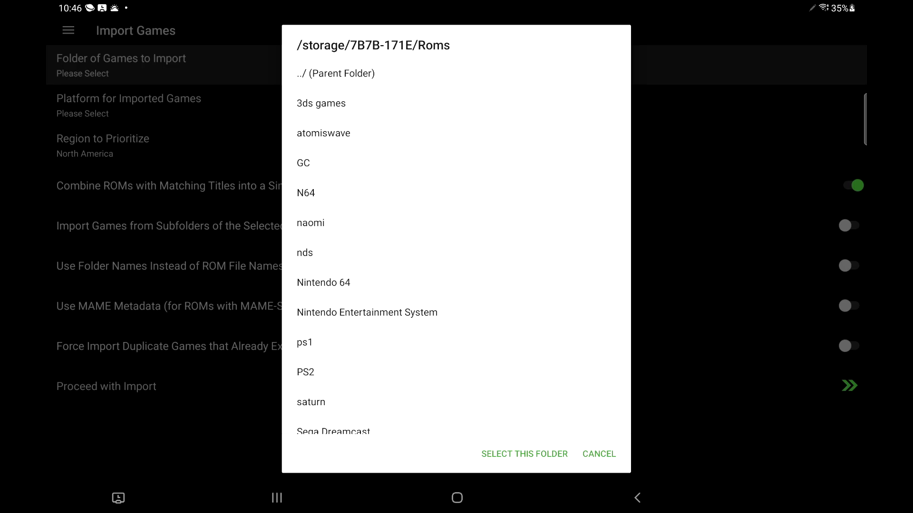
{"action": "left_click", "coordinate": [324, 282]}
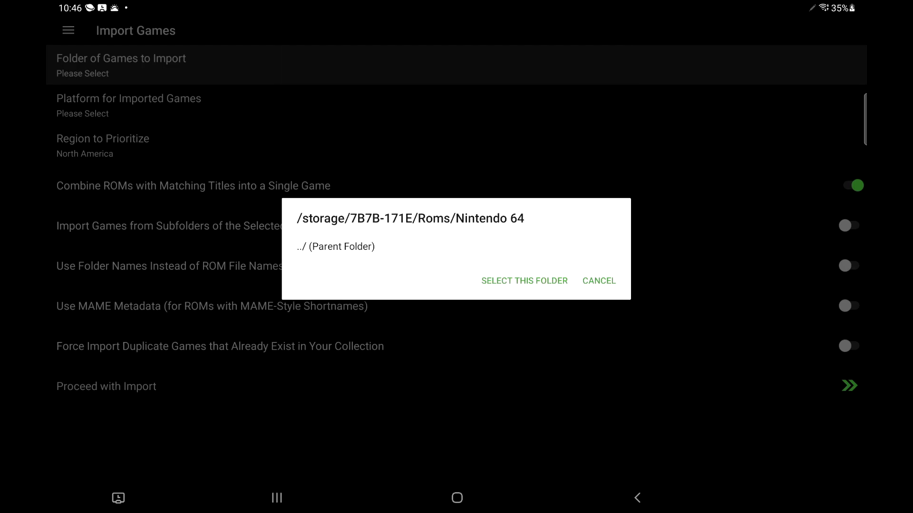
{"action": "left_click", "coordinate": [526, 281]}
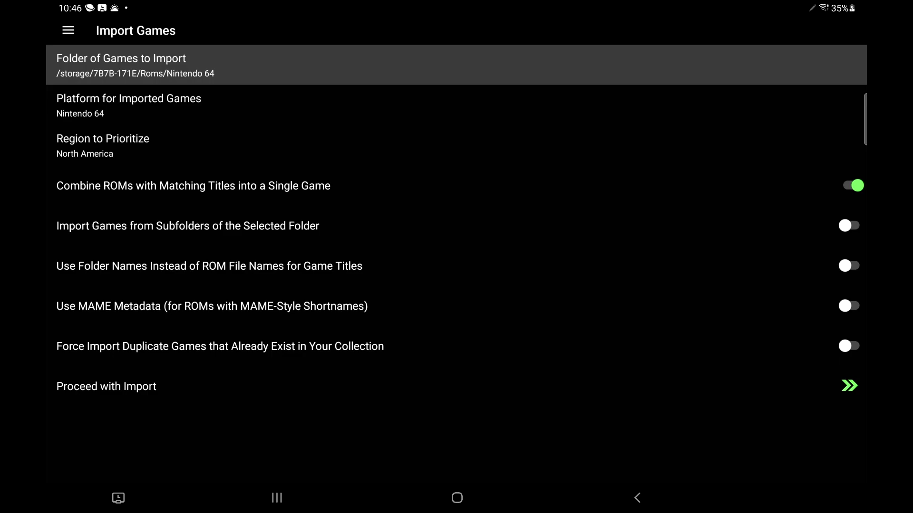
Set the import platform to Nintendo 64
{"action": "left_click", "coordinate": [234, 102]}
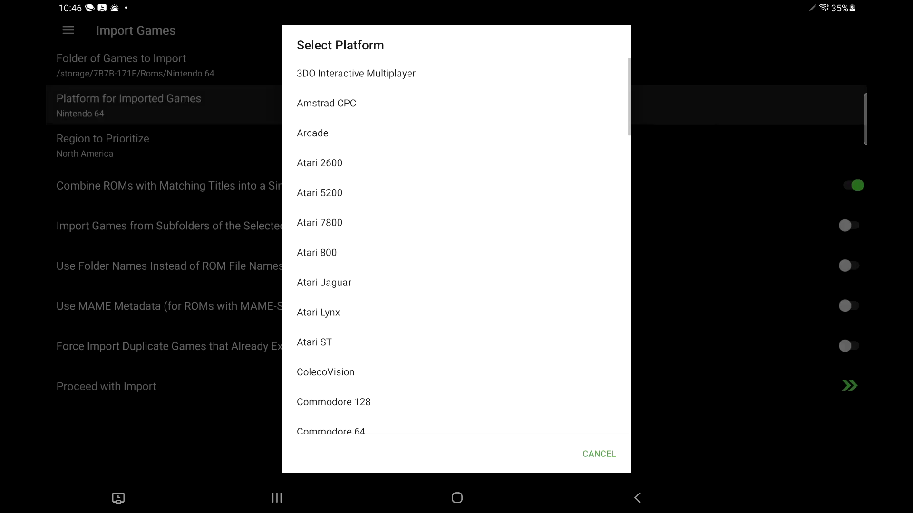
{"action": "scroll", "coordinate": [456, 247], "scroll_direction": "down", "scroll_amount": 15}
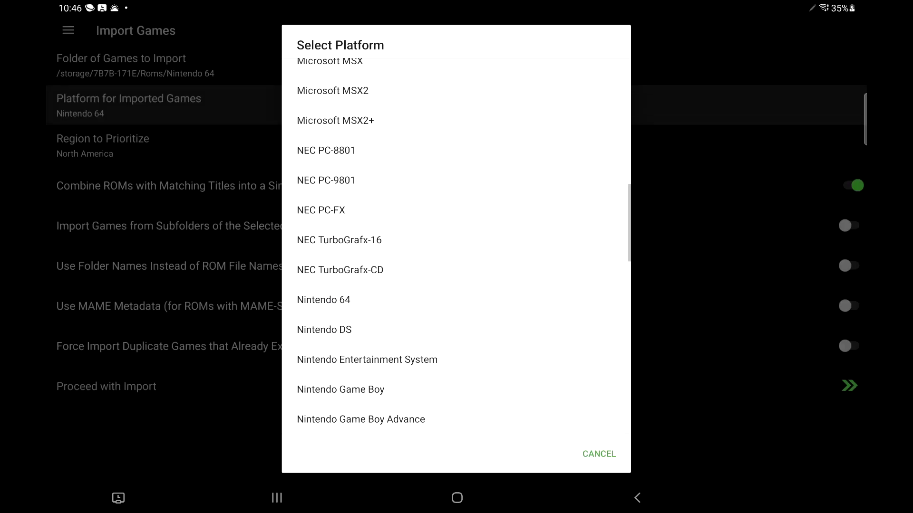
{"action": "scroll", "coordinate": [456, 247], "scroll_direction": "up", "scroll_amount": 15}
{"action": "left_click", "coordinate": [224, 105]}
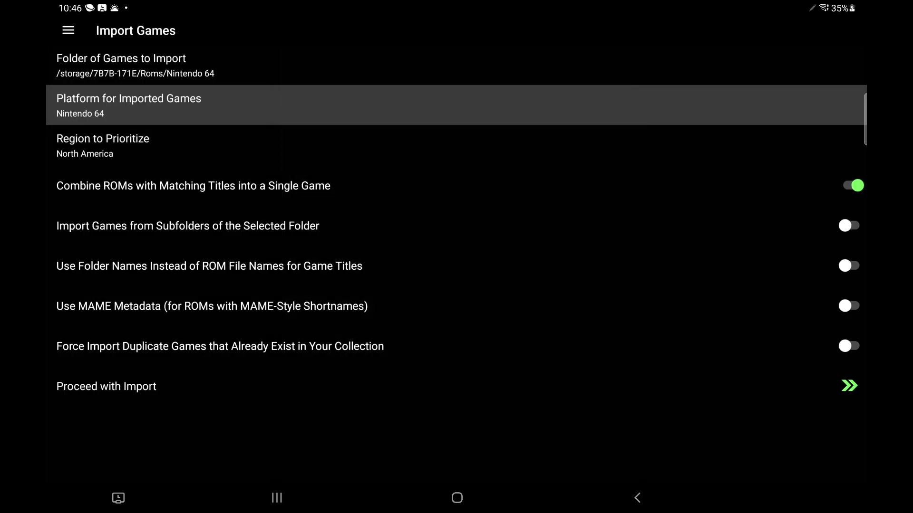
Keep region North America and Combine ROMs on, leaving subfolder importing off
{"action": "left_click", "coordinate": [848, 225]}
{"action": "left_click", "coordinate": [218, 145]}
{"action": "left_click", "coordinate": [599, 325]}
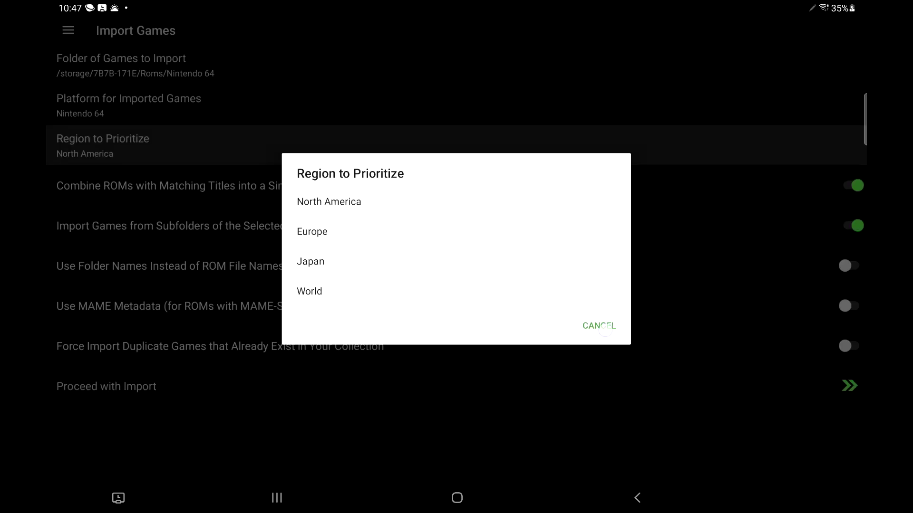
{"action": "left_click", "coordinate": [343, 181]}
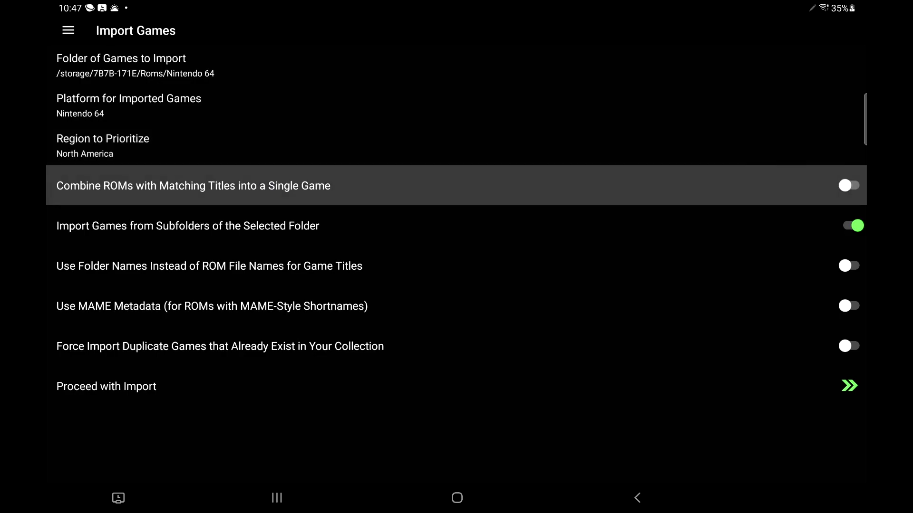
{"action": "left_click", "coordinate": [756, 180]}
{"action": "left_click", "coordinate": [428, 226]}
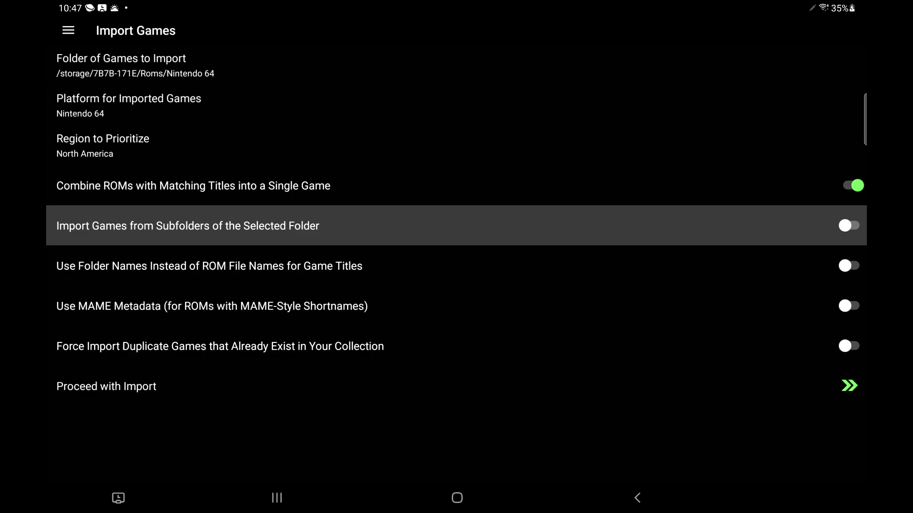
{"action": "left_click", "coordinate": [395, 238]}
{"action": "left_click", "coordinate": [432, 221]}
Keep ROM file-name titles and MAME metadata off, and switch on Force Import Duplicate Games
{"action": "left_click", "coordinate": [433, 260]}
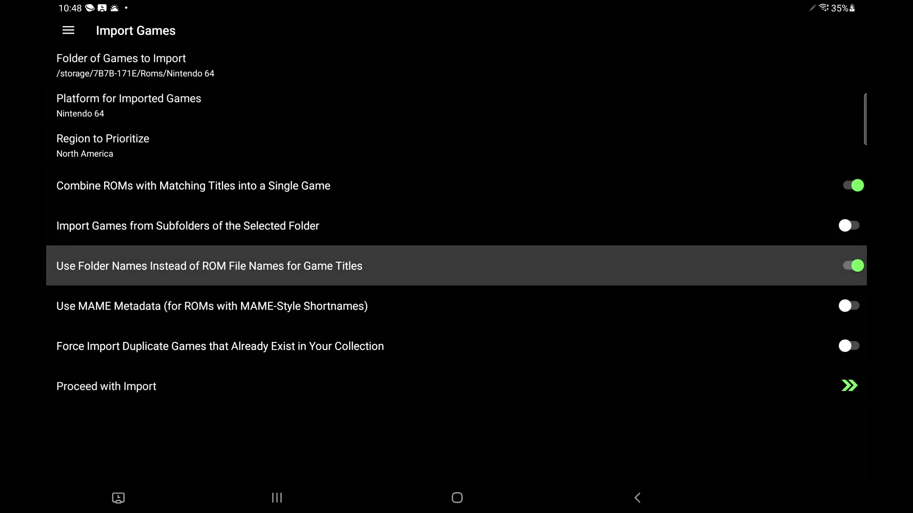
{"action": "left_click", "coordinate": [455, 268]}
{"action": "left_click", "coordinate": [390, 302]}
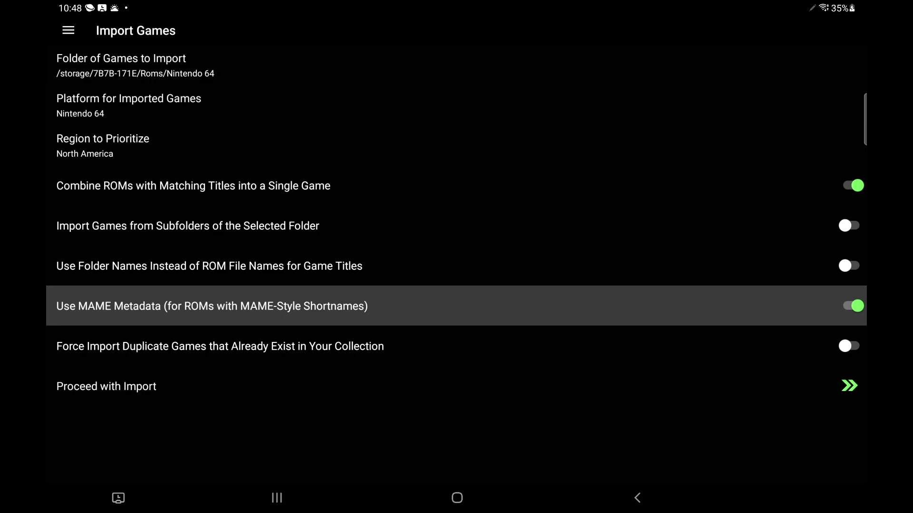
{"action": "left_click", "coordinate": [424, 300]}
{"action": "left_click", "coordinate": [349, 351]}
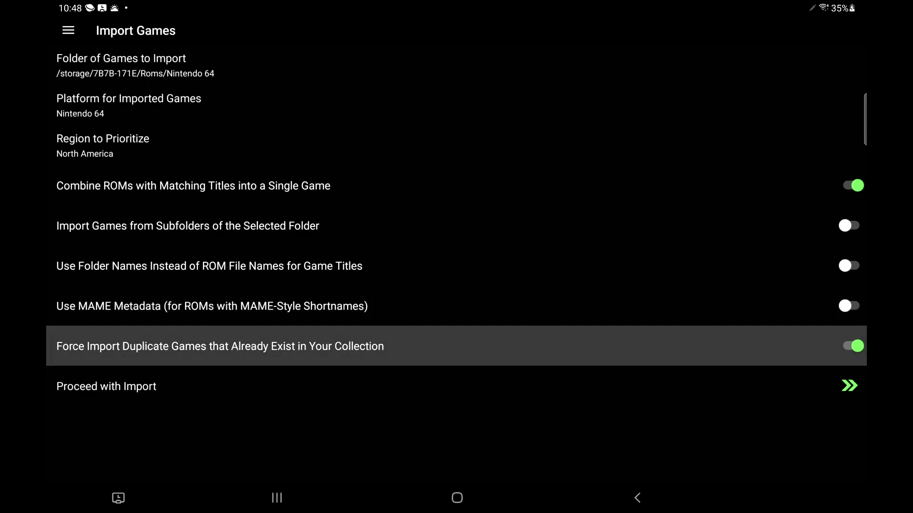
Switch Force Import Duplicate Games back off
{"action": "left_click", "coordinate": [749, 338]}
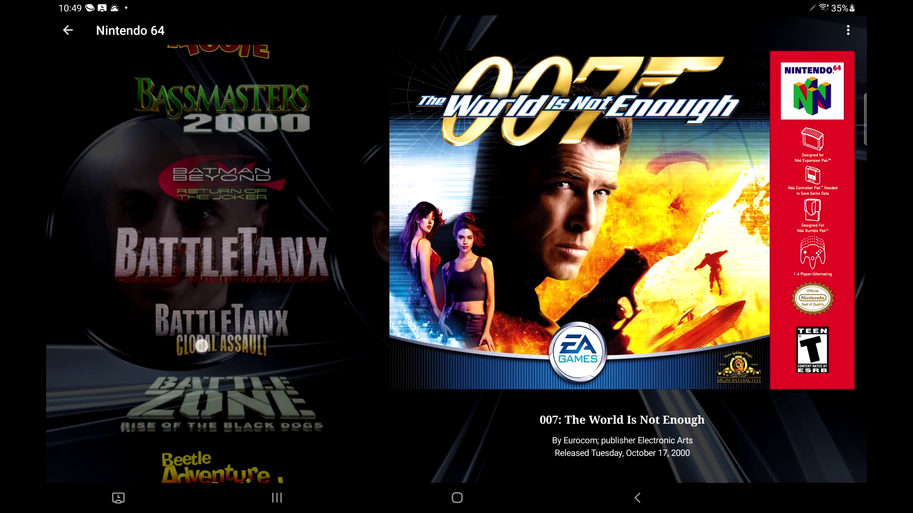
{"action": "left_click_drag", "start_coordinate": [187, 264], "coordinate": [167, 315]}
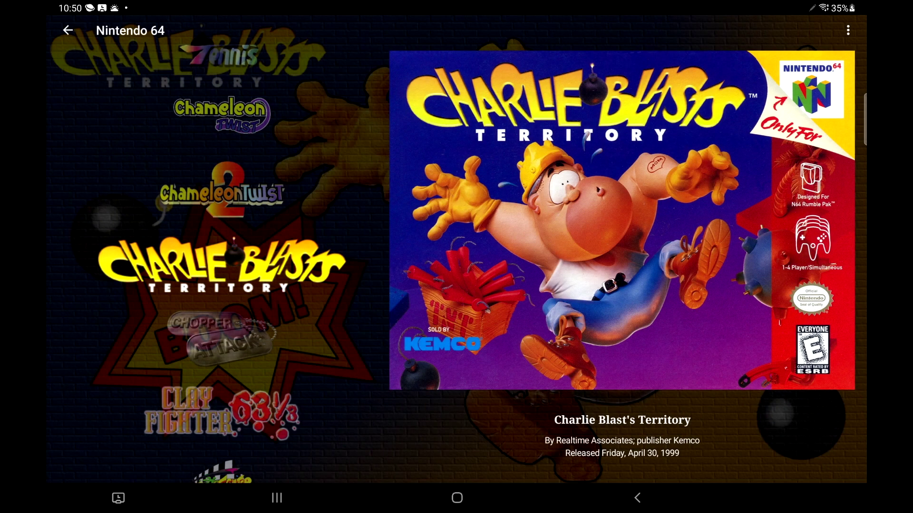
{"action": "left_click", "coordinate": [221, 193]}
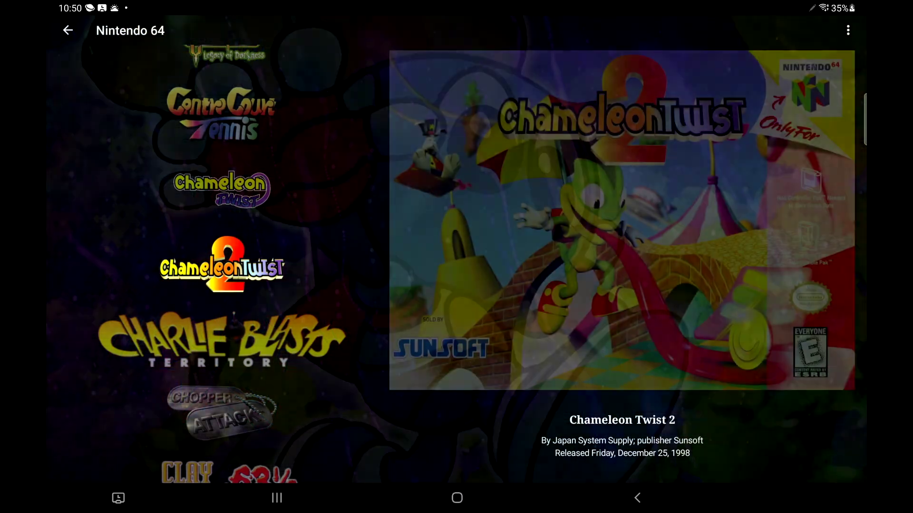
{"action": "scroll", "coordinate": [221, 261], "scroll_direction": "up", "scroll_amount": 15}
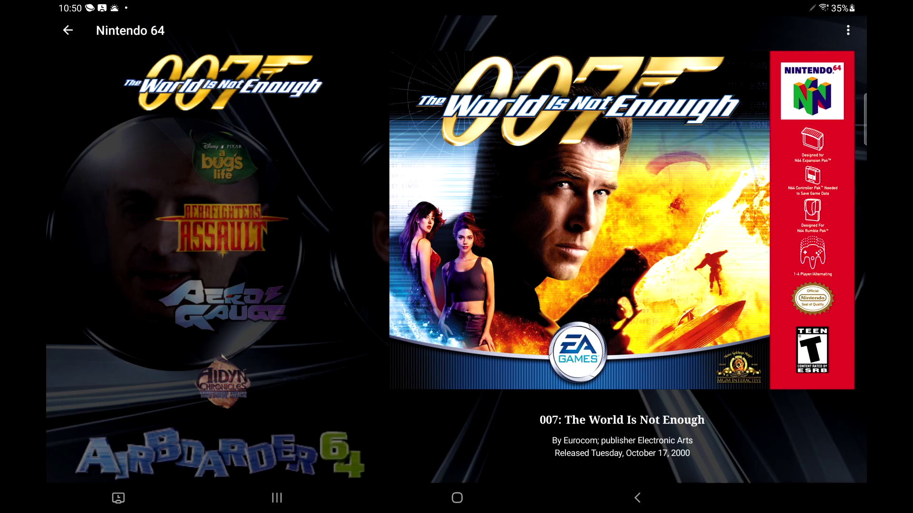
{"action": "left_click", "coordinate": [848, 30]}
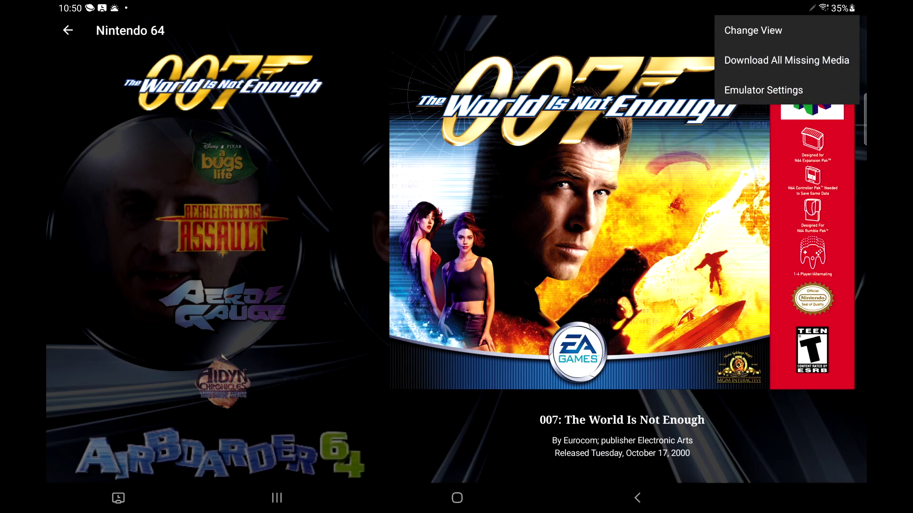
{"action": "left_click", "coordinate": [840, 57]}
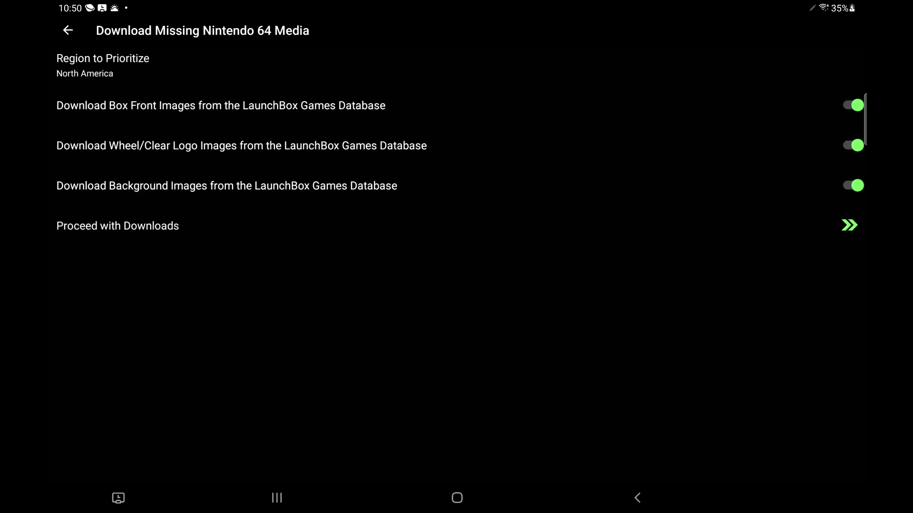
{"action": "key", "text": "Escape"}
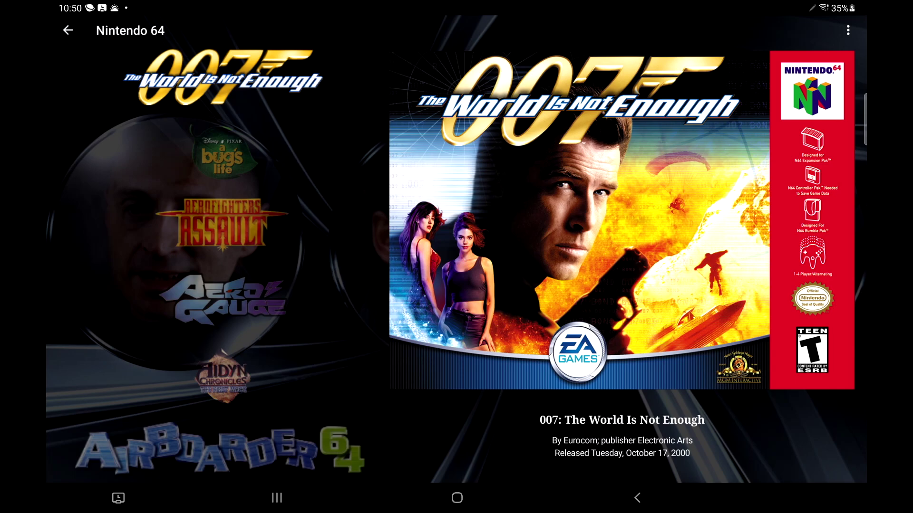
Try Boxes Grid and Text List with Details, then settle on Wheel with Details for Nintendo 64
{"action": "left_click", "coordinate": [848, 30]}
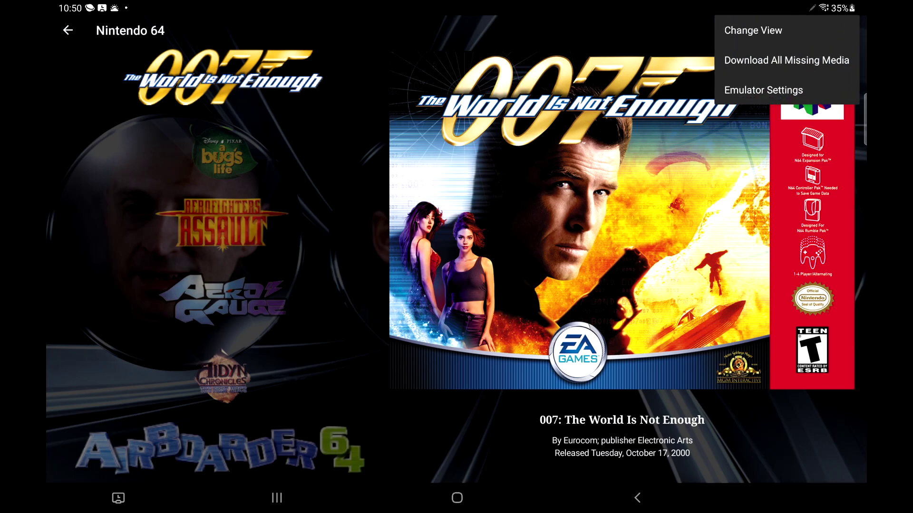
{"action": "left_click", "coordinate": [752, 30]}
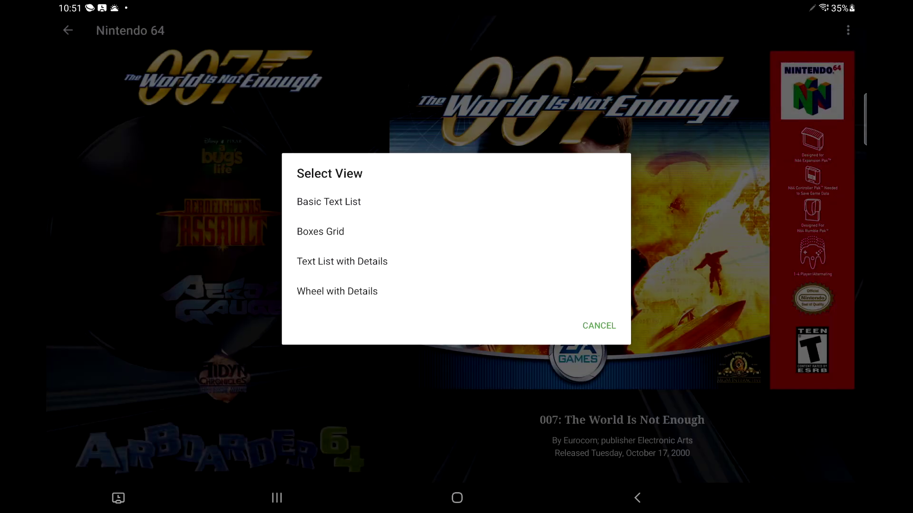
{"action": "left_click", "coordinate": [340, 232]}
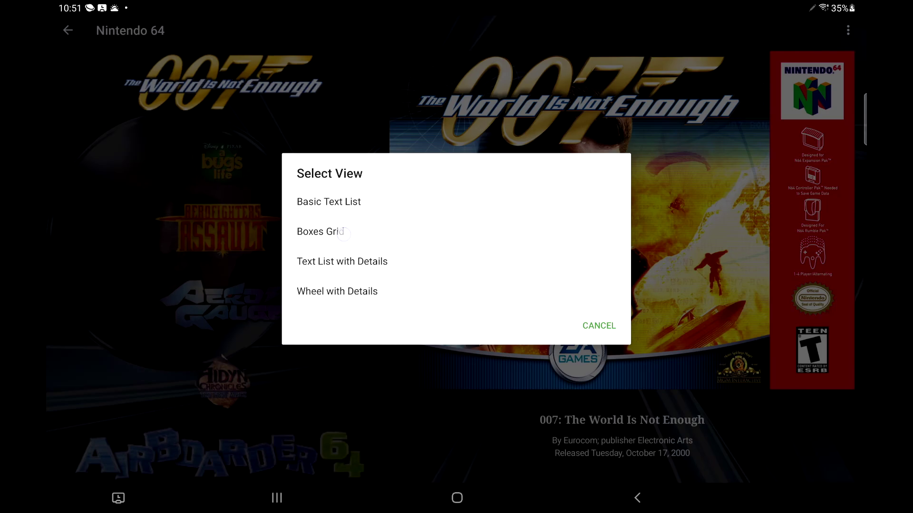
{"action": "left_click", "coordinate": [847, 30]}
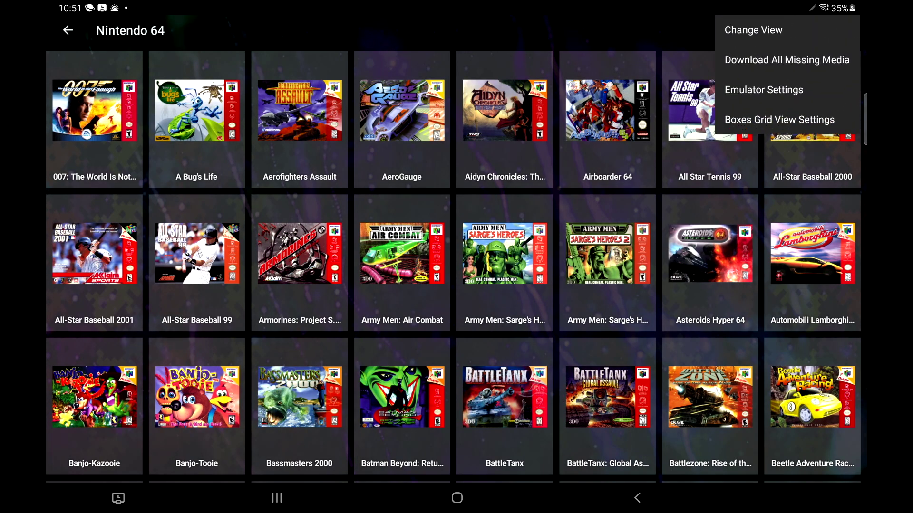
{"action": "left_click", "coordinate": [754, 30]}
{"action": "left_click", "coordinate": [398, 260]}
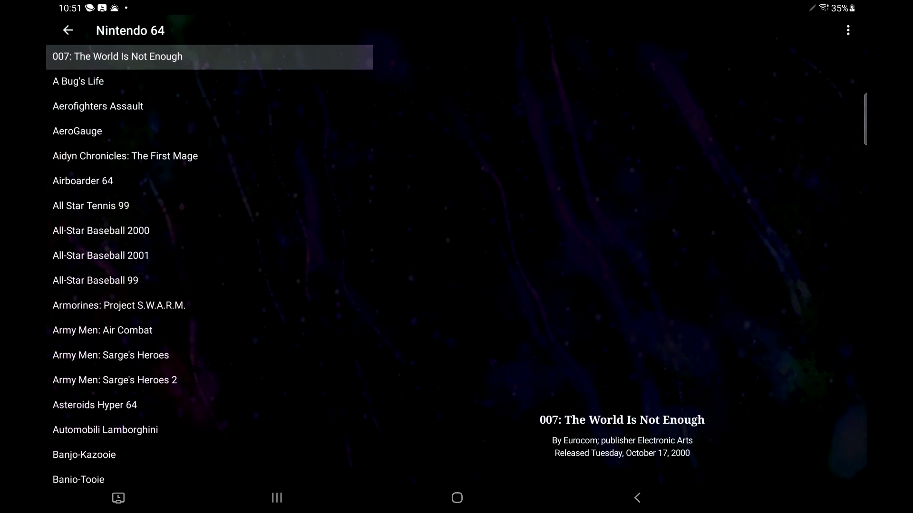
{"action": "left_click", "coordinate": [847, 30]}
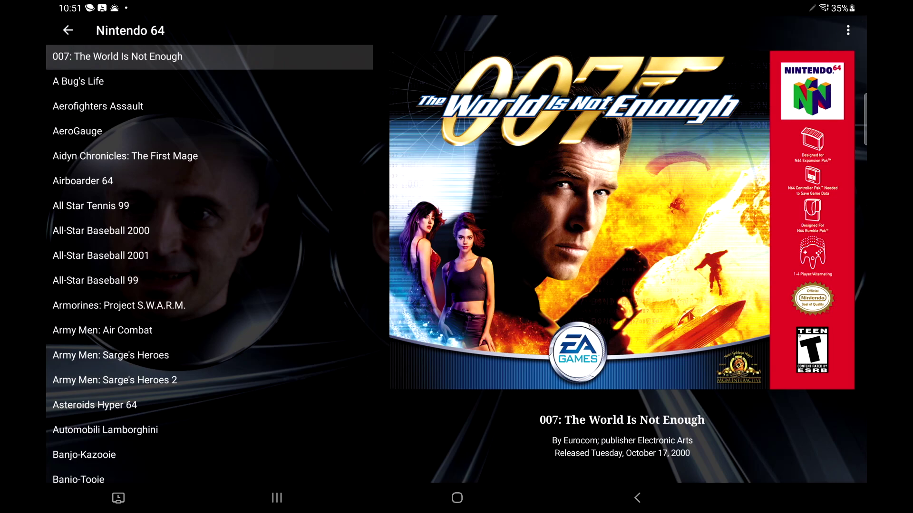
{"action": "left_click", "coordinate": [774, 28]}
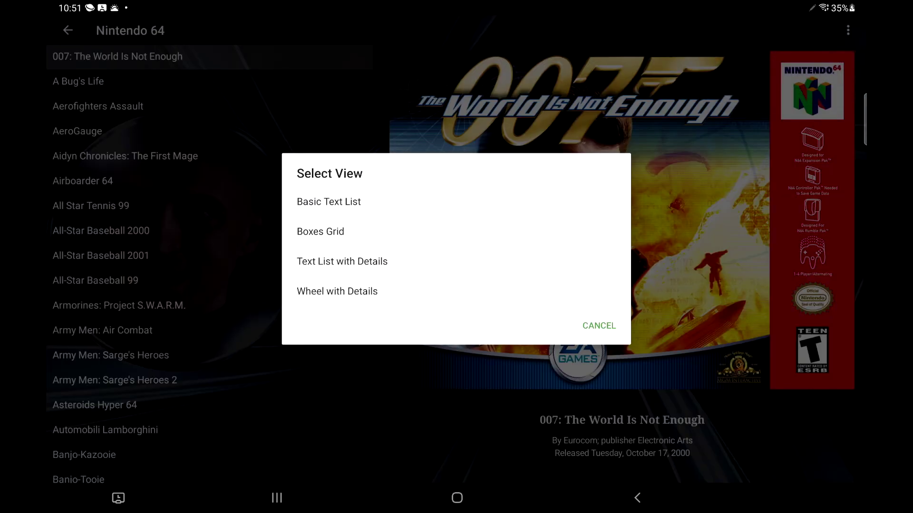
{"action": "left_click", "coordinate": [337, 291]}
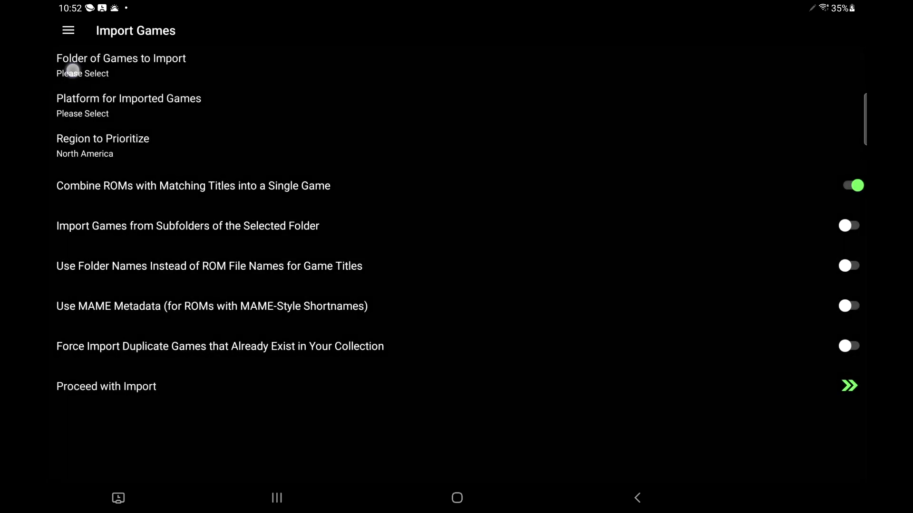
Select /storage/7B7B-171E/Roms/Sega Genesis as the folder of games to import
{"action": "left_click", "coordinate": [342, 261]}
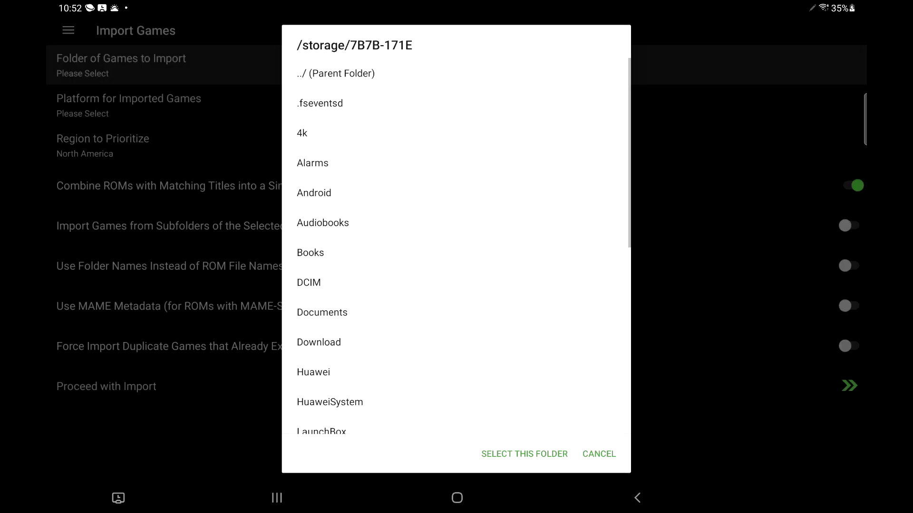
{"action": "scroll", "coordinate": [329, 277], "scroll_direction": "down", "scroll_amount": 5}
{"action": "left_click", "coordinate": [310, 362]}
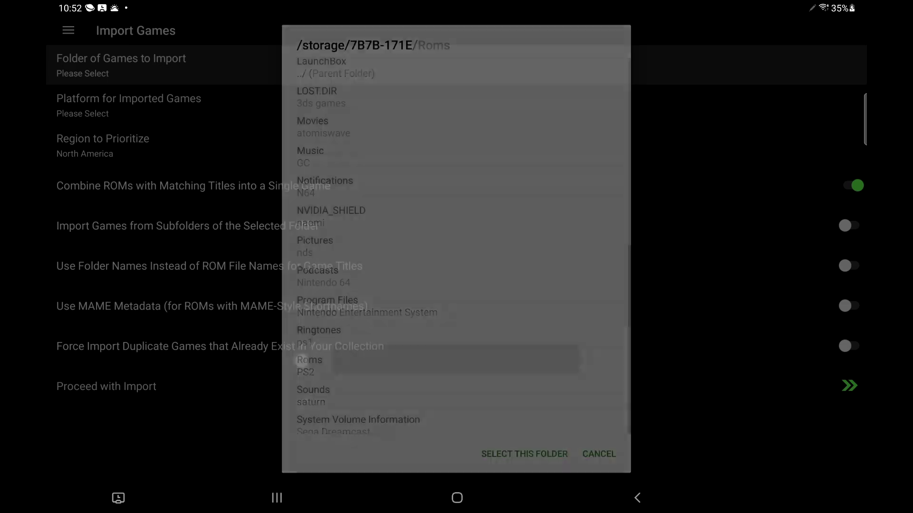
{"action": "scroll", "coordinate": [316, 295], "scroll_direction": "down", "scroll_amount": 5}
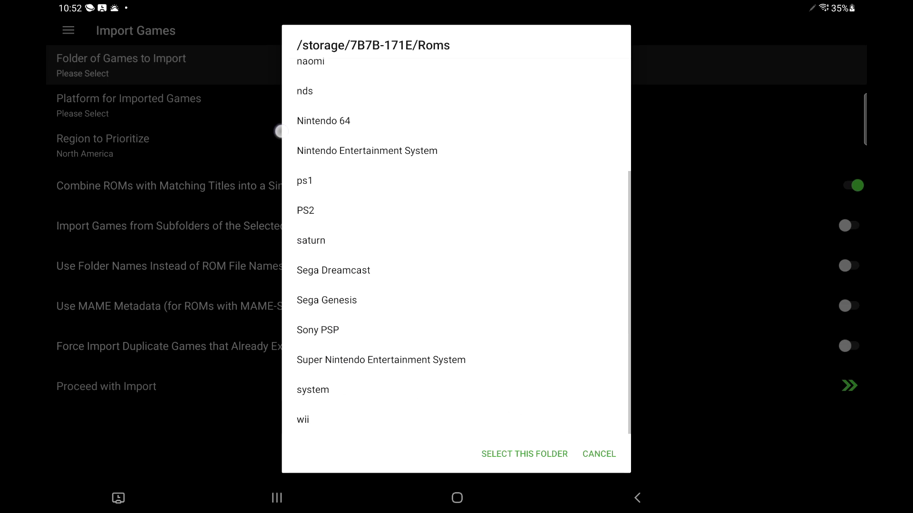
{"action": "left_click", "coordinate": [316, 296]}
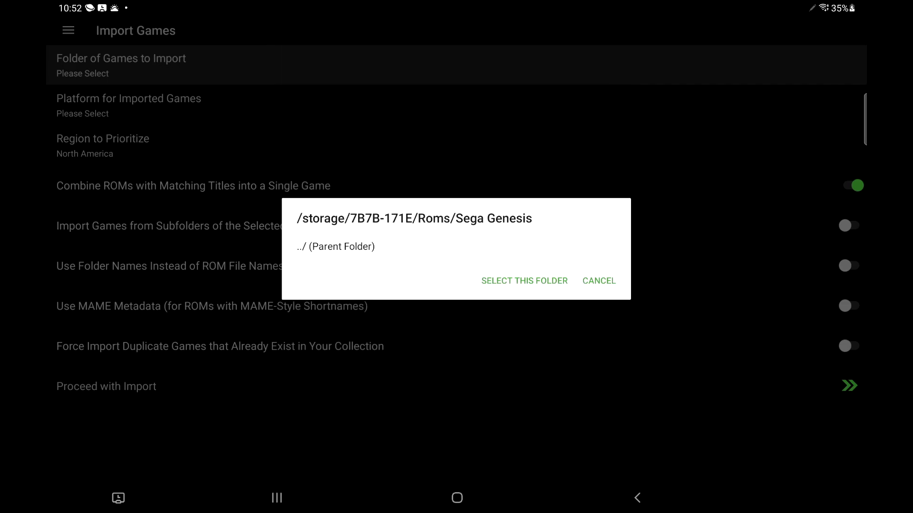
{"action": "left_click", "coordinate": [524, 281]}
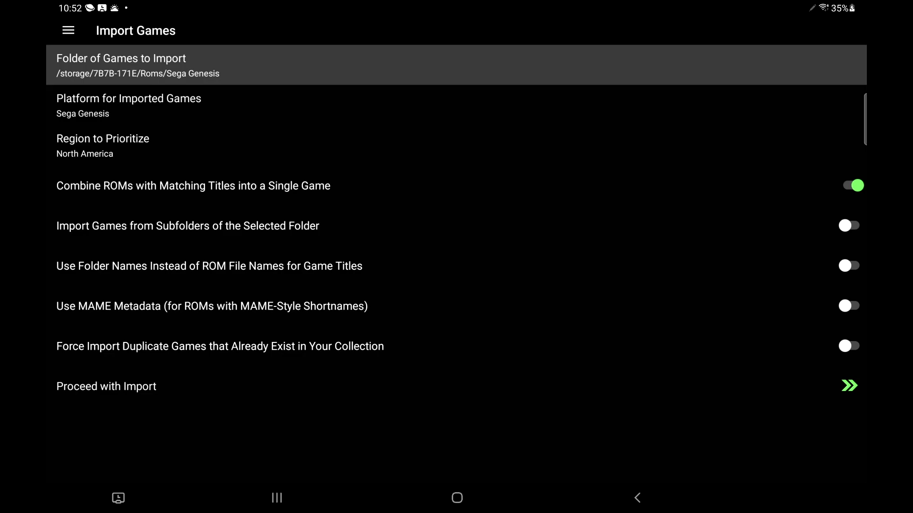
Import the ROMs with platform Sega Genesis, then open the Sega Genesis game list
{"action": "left_click", "coordinate": [239, 103]}
{"action": "left_click", "coordinate": [200, 116]}
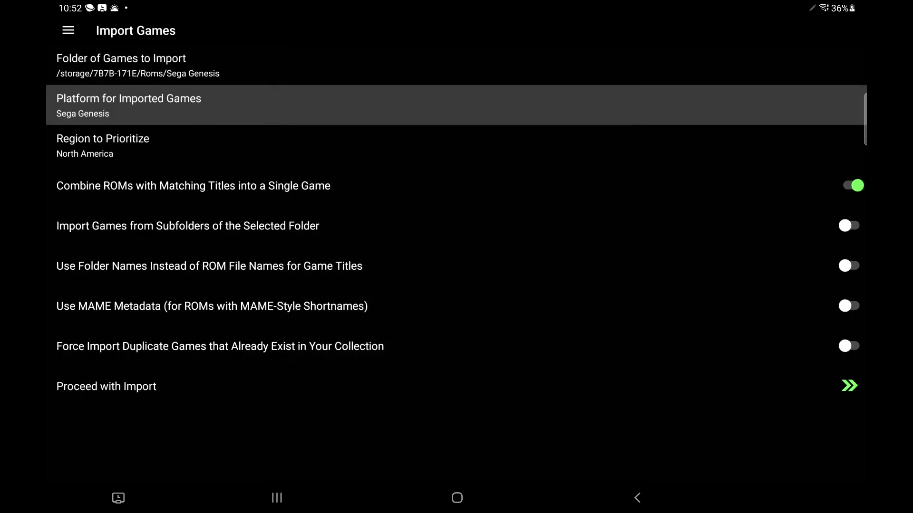
{"action": "left_click", "coordinate": [849, 386]}
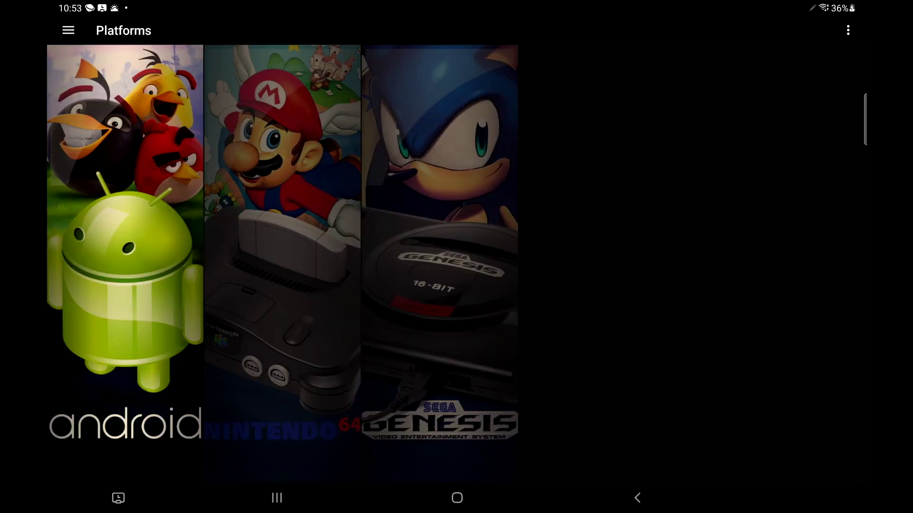
{"action": "left_click", "coordinate": [439, 237]}
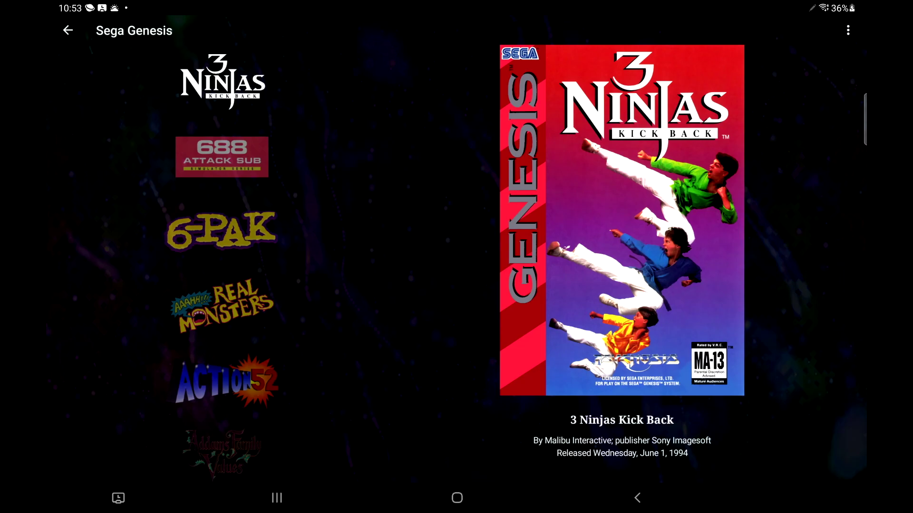
Choose Play for 3 Ninjas Kick Back in the Sega Genesis wheel
{"action": "mouse_move", "coordinate": [227, 412]}
{"action": "left_mouse_down"}
{"action": "mouse_move", "coordinate": [218, 88]}
{"action": "mouse_move", "coordinate": [224, 404]}
{"action": "left_mouse_up"}
{"action": "left_click", "coordinate": [222, 80]}
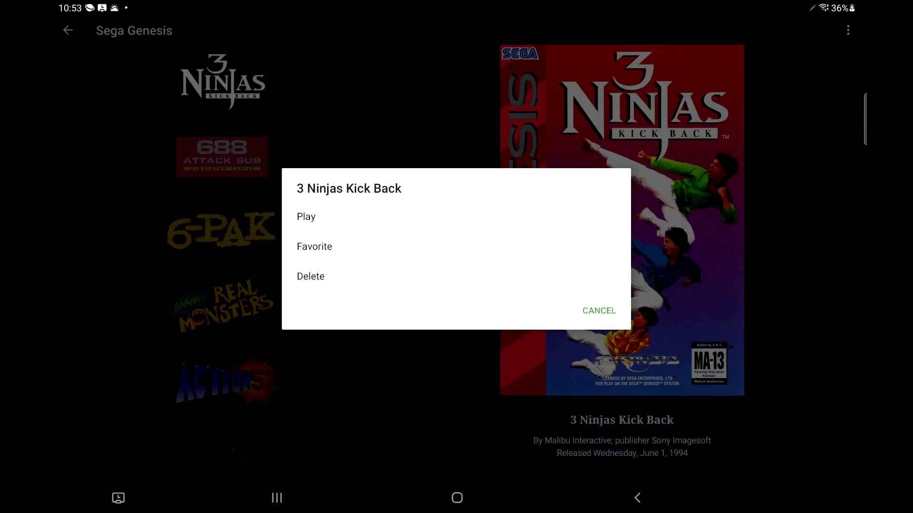
{"action": "left_click", "coordinate": [306, 217]}
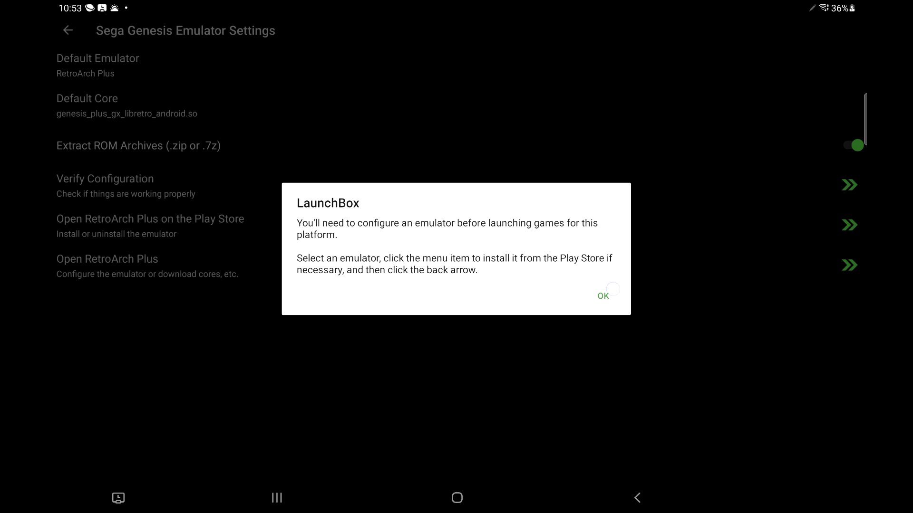
Set Genesis emulator to RetroArch Plus with genesis_plus_gx_libretro_android.so core, keeping Extract ROM Archives on
{"action": "left_click", "coordinate": [602, 296]}
{"action": "left_click", "coordinate": [93, 54]}
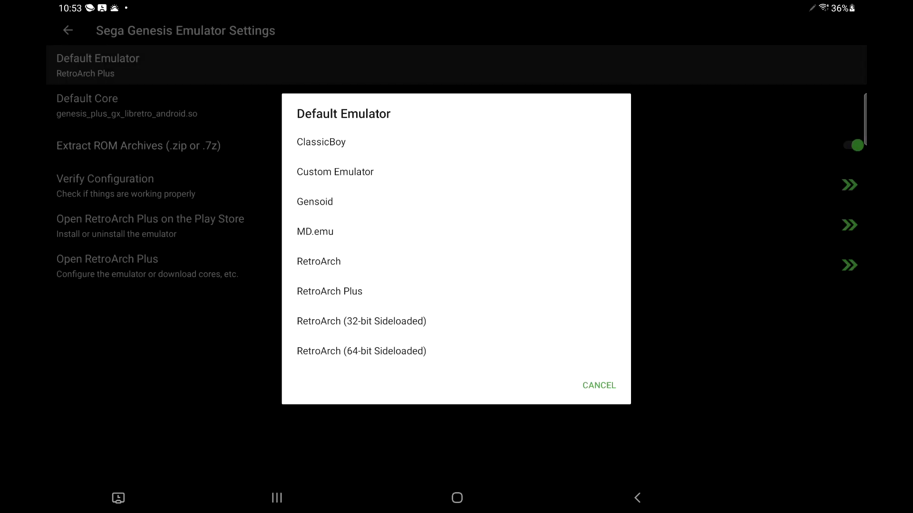
{"action": "left_click", "coordinate": [323, 291]}
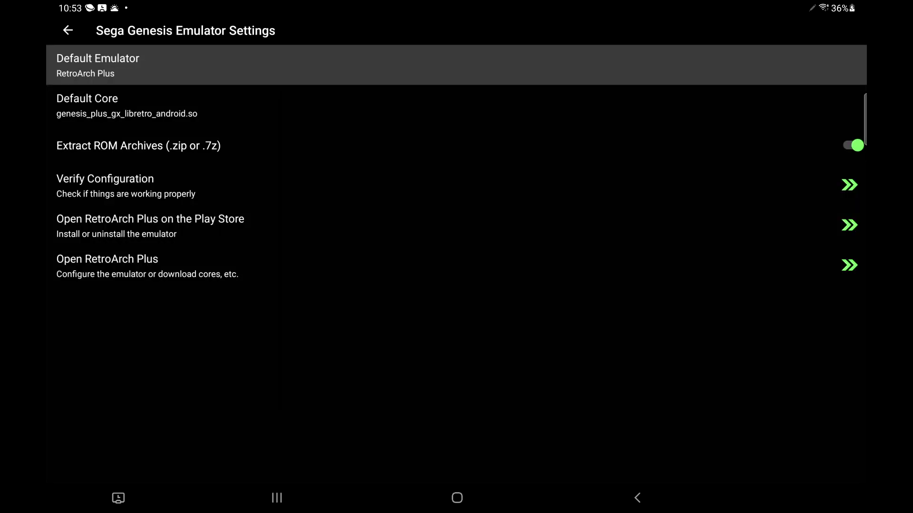
{"action": "left_click", "coordinate": [145, 106]}
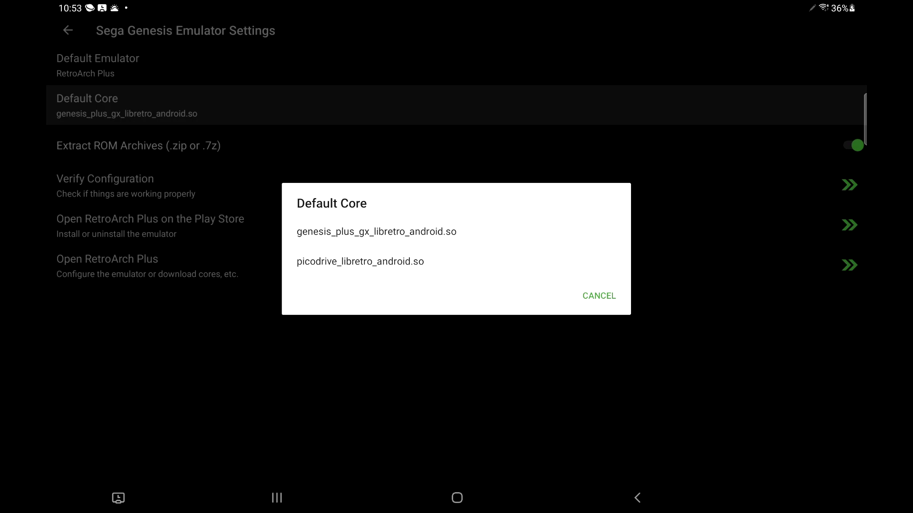
{"action": "left_click", "coordinate": [328, 232]}
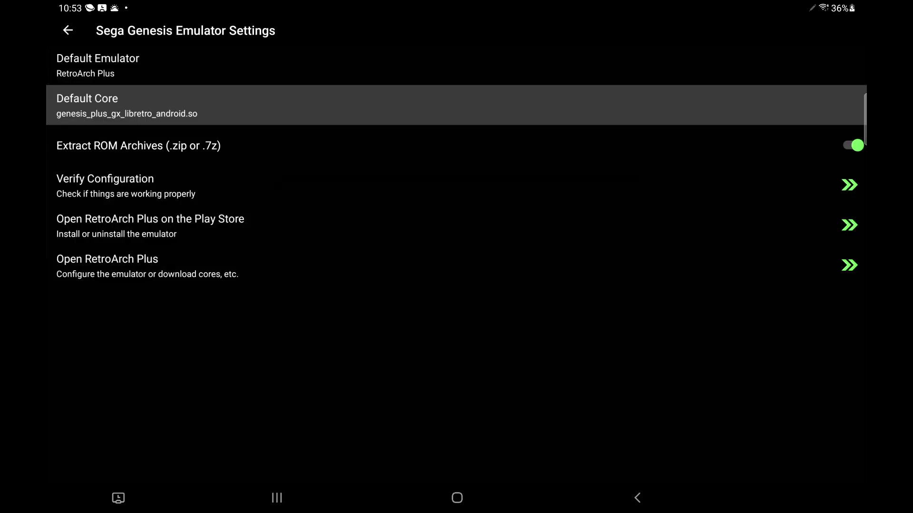
{"action": "left_click", "coordinate": [99, 150]}
{"action": "left_click", "coordinate": [205, 146]}
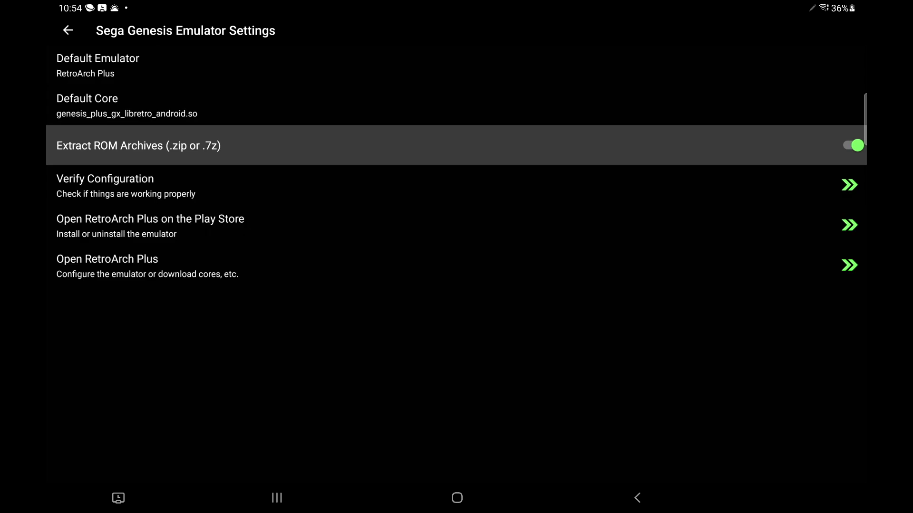
{"action": "left_click", "coordinate": [157, 184]}
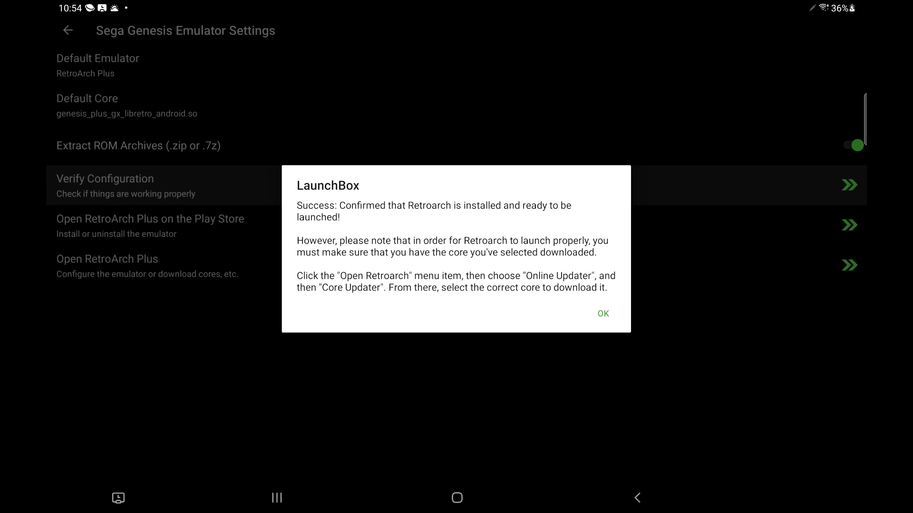
{"action": "left_click", "coordinate": [603, 313]}
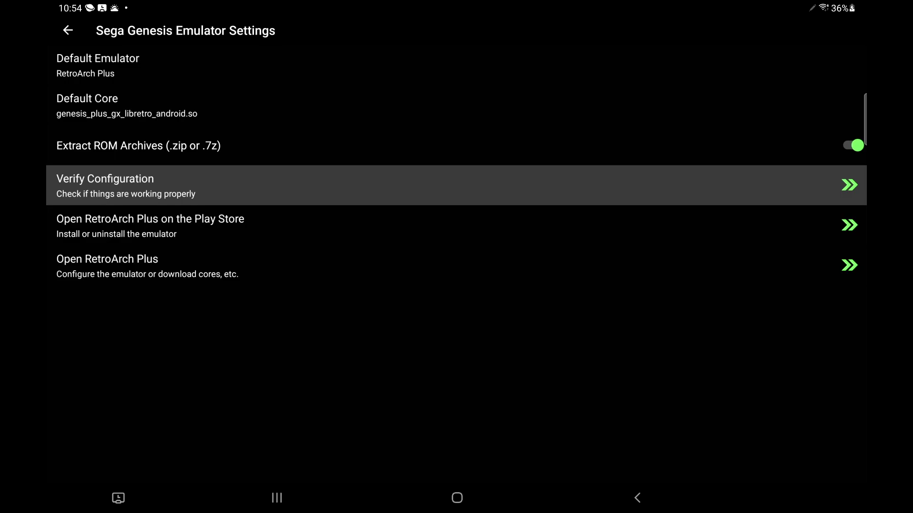
{"action": "left_click", "coordinate": [246, 118]}
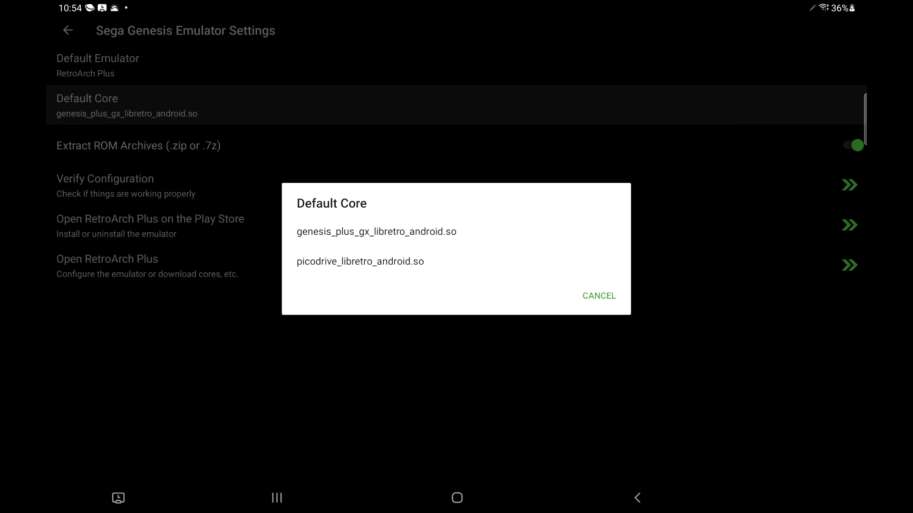
{"action": "left_click", "coordinate": [423, 233]}
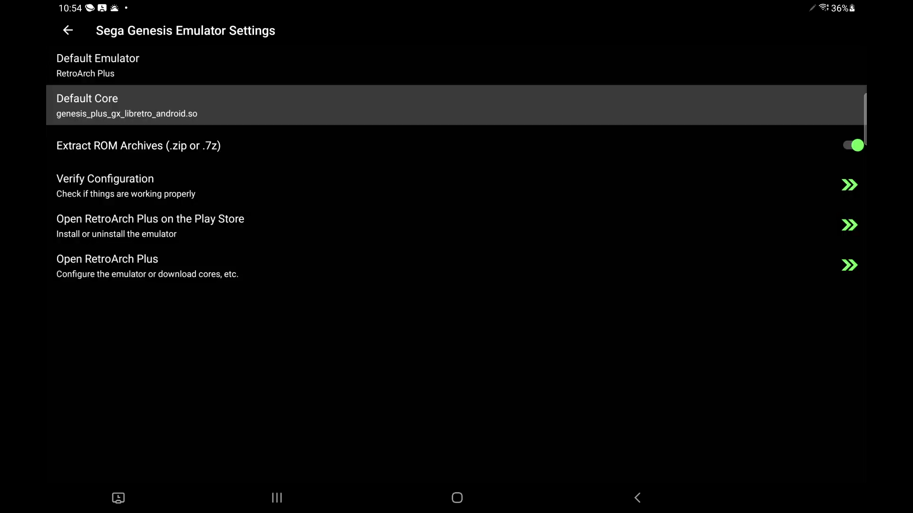
Launch RetroArch Plus from the app drawer and open Online Updater's Core Downloader
{"action": "left_click", "coordinate": [457, 497]}
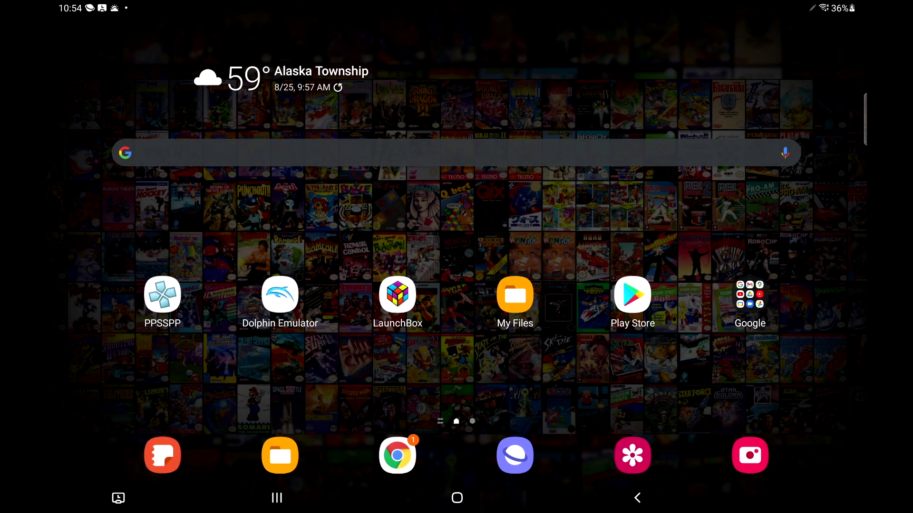
{"action": "left_click_drag", "start_coordinate": [457, 357], "coordinate": [456, 166]}
{"action": "left_click", "coordinate": [397, 171]}
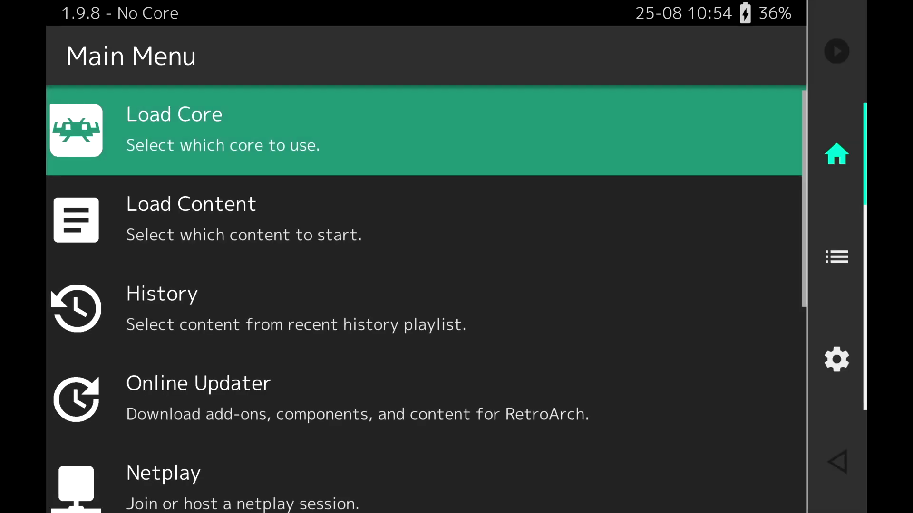
{"action": "left_click", "coordinate": [198, 399]}
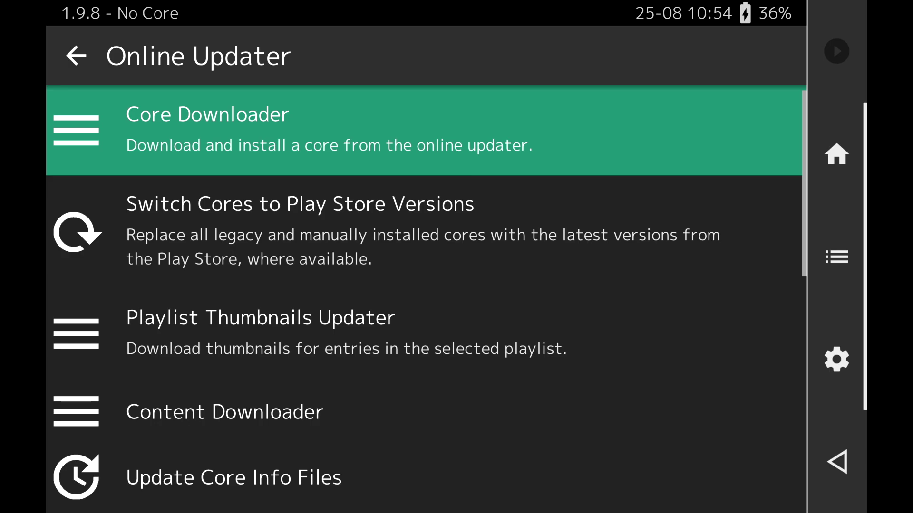
{"action": "left_click", "coordinate": [285, 131]}
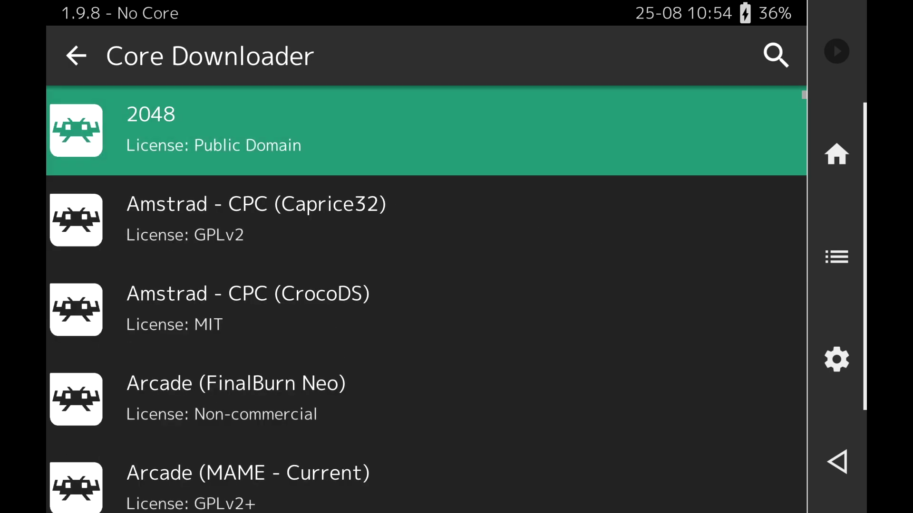
Select the Sega - MS/GG/MD/CD (Genesis Plus GX) core, confirming it's installed and current
{"action": "left_click_drag", "start_coordinate": [305, 398], "coordinate": [266, 216]}
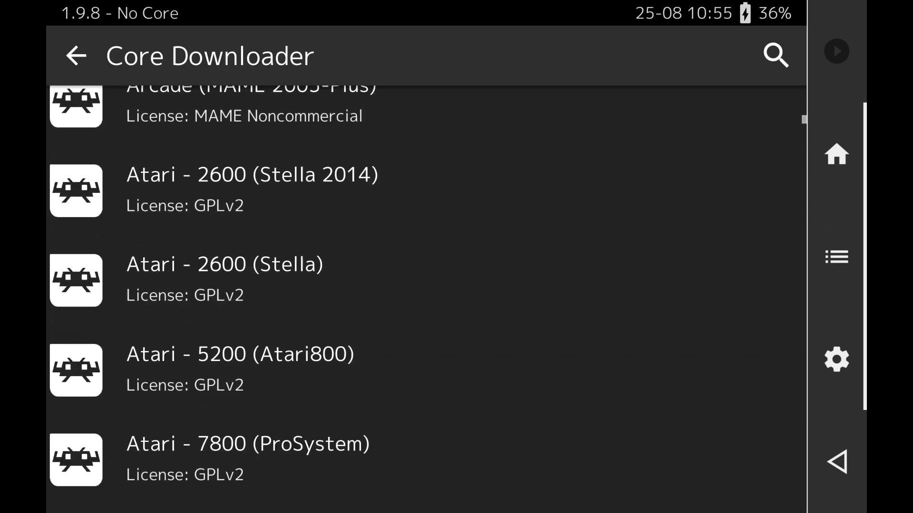
{"action": "scroll", "coordinate": [298, 275], "scroll_direction": "down", "scroll_amount": 20}
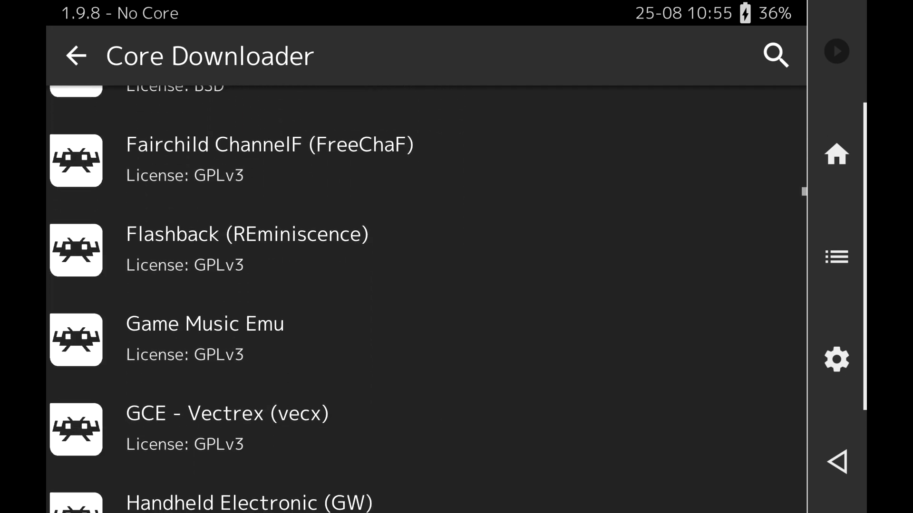
{"action": "scroll", "coordinate": [246, 141], "scroll_direction": "down", "scroll_amount": 15}
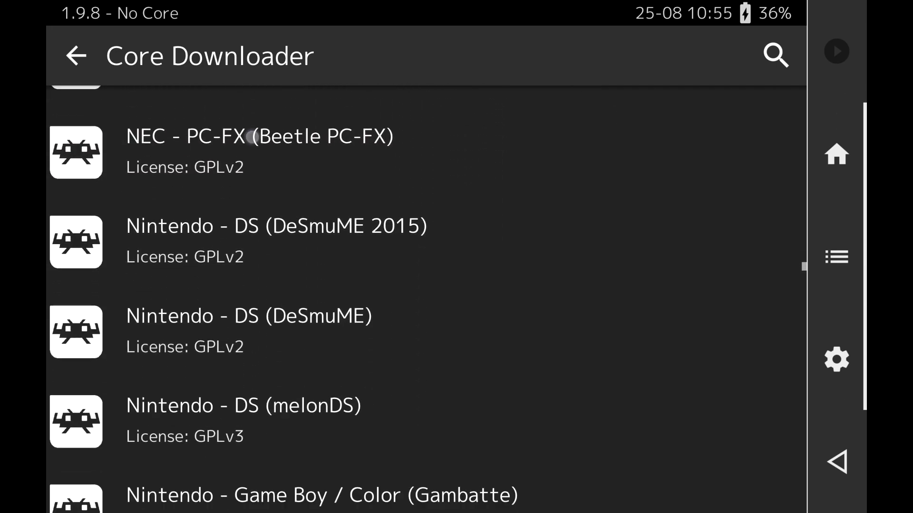
{"action": "scroll", "coordinate": [306, 294], "scroll_direction": "down", "scroll_amount": 15}
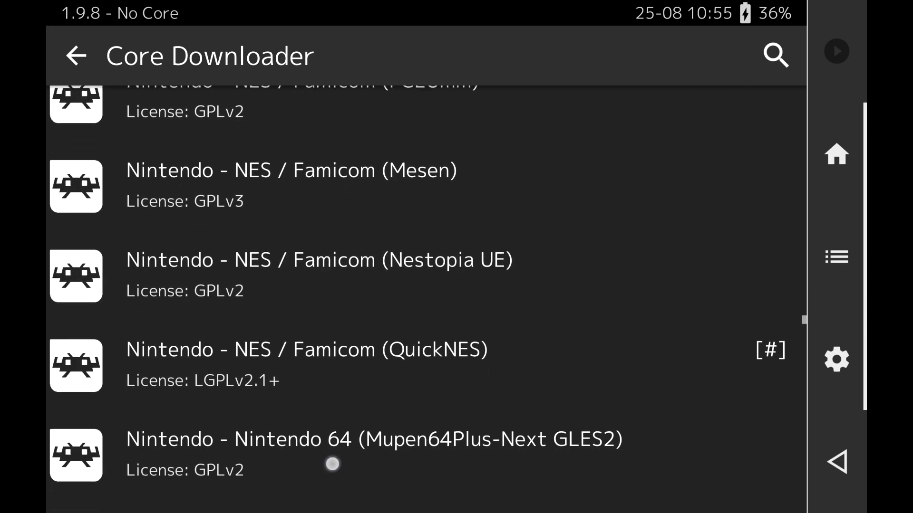
{"action": "scroll", "coordinate": [306, 294], "scroll_direction": "down", "scroll_amount": 15}
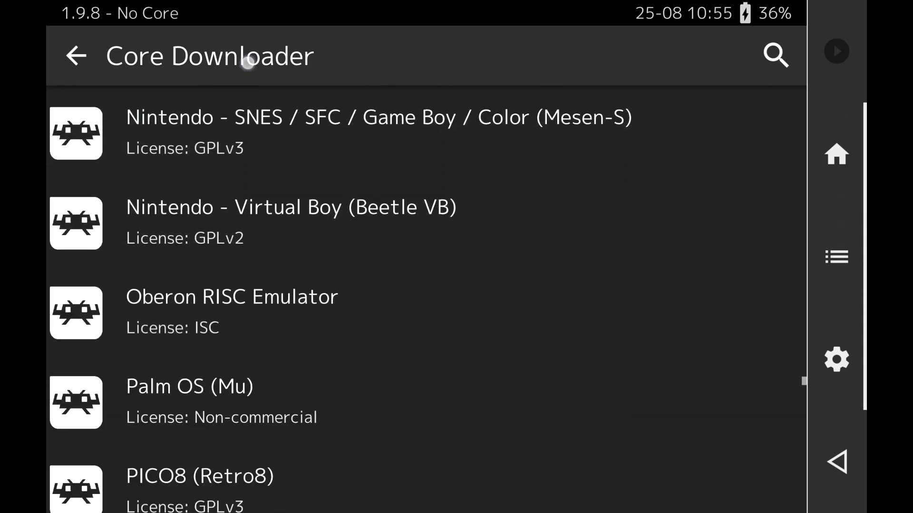
{"action": "scroll", "coordinate": [313, 279], "scroll_direction": "down", "scroll_amount": 8}
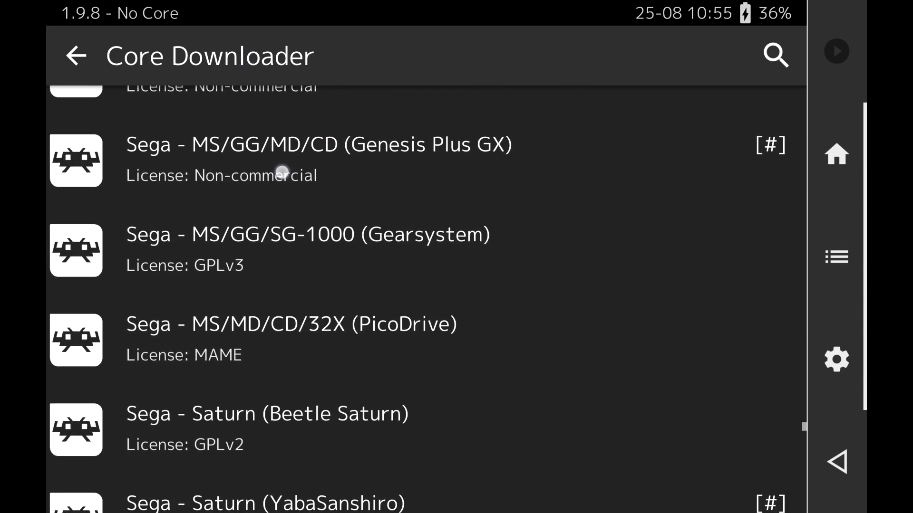
{"action": "scroll", "coordinate": [338, 171], "scroll_direction": "up", "scroll_amount": 6}
{"action": "scroll", "coordinate": [288, 385], "scroll_direction": "up", "scroll_amount": 1}
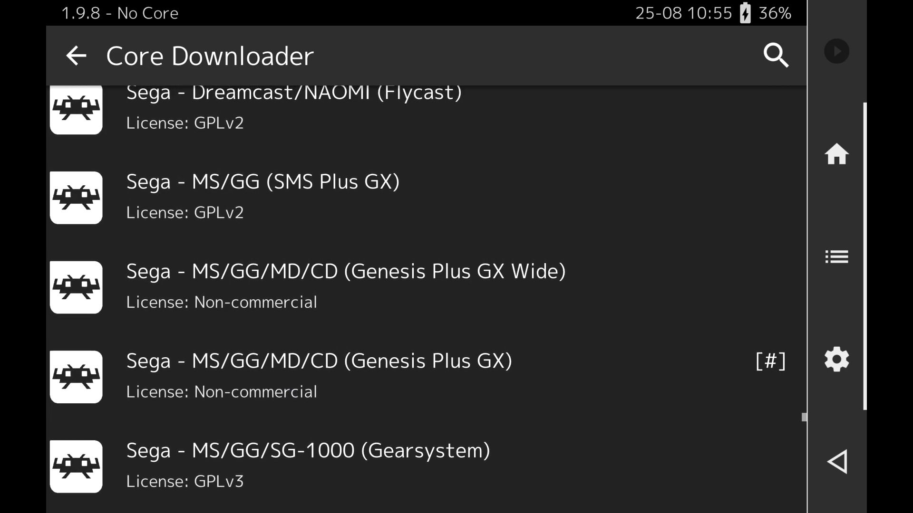
{"action": "left_click", "coordinate": [320, 366]}
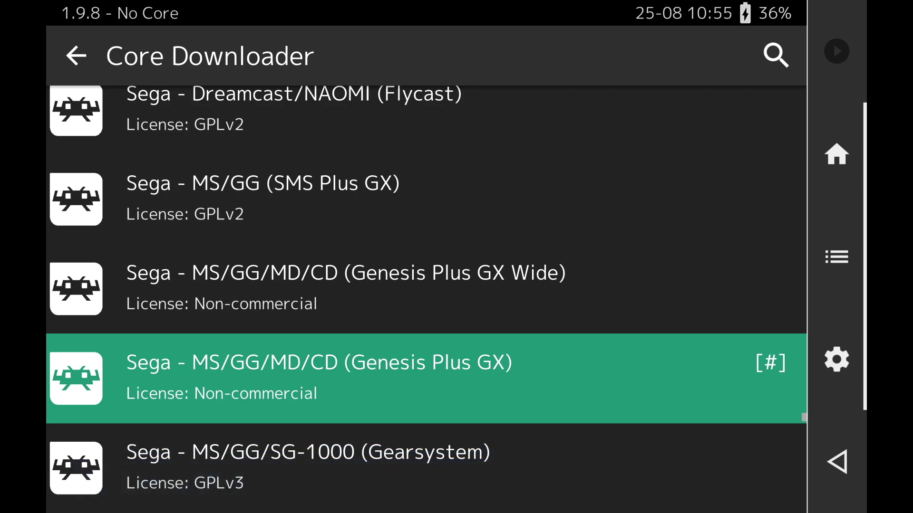
{"action": "scroll", "coordinate": [428, 380], "scroll_direction": "down", "scroll_amount": 5}
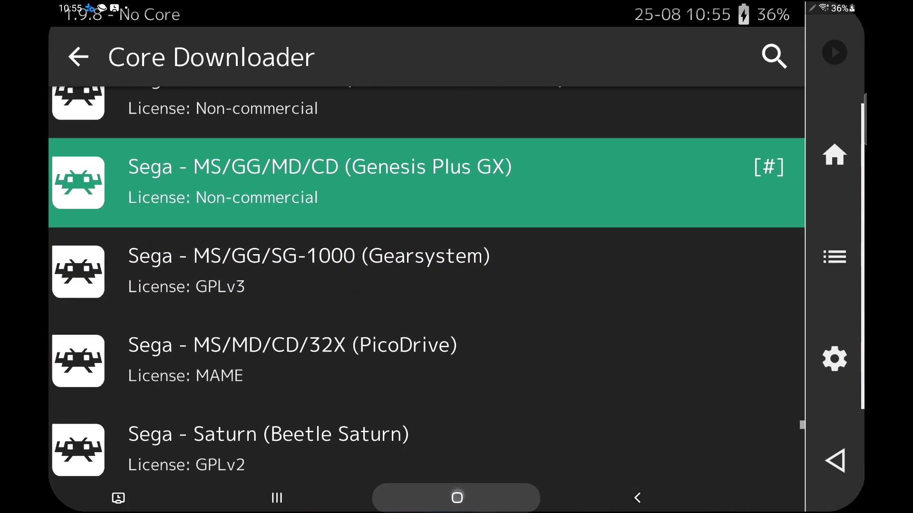
Return to LaunchBox Platforms, open Sega Genesis, and bring up 3 Ninjas Kick Back's Play dialog
{"action": "left_click", "coordinate": [457, 498]}
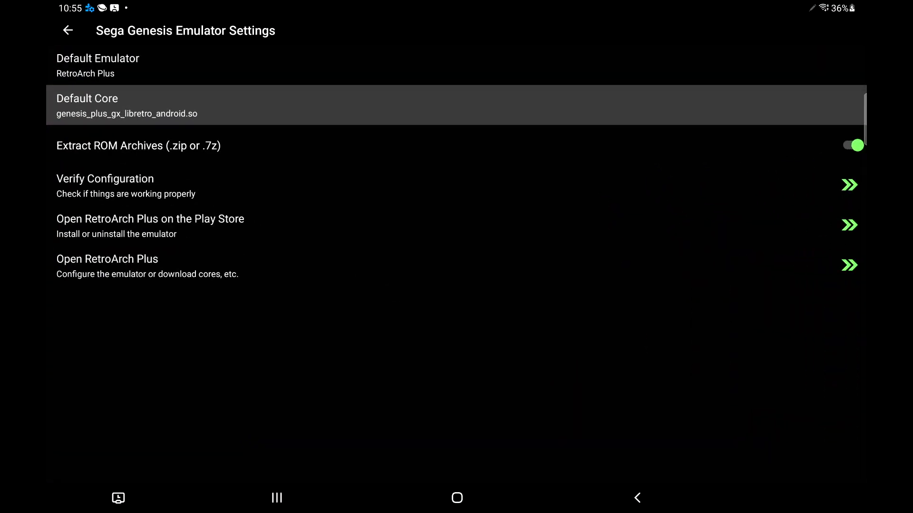
{"action": "left_click", "coordinate": [68, 30]}
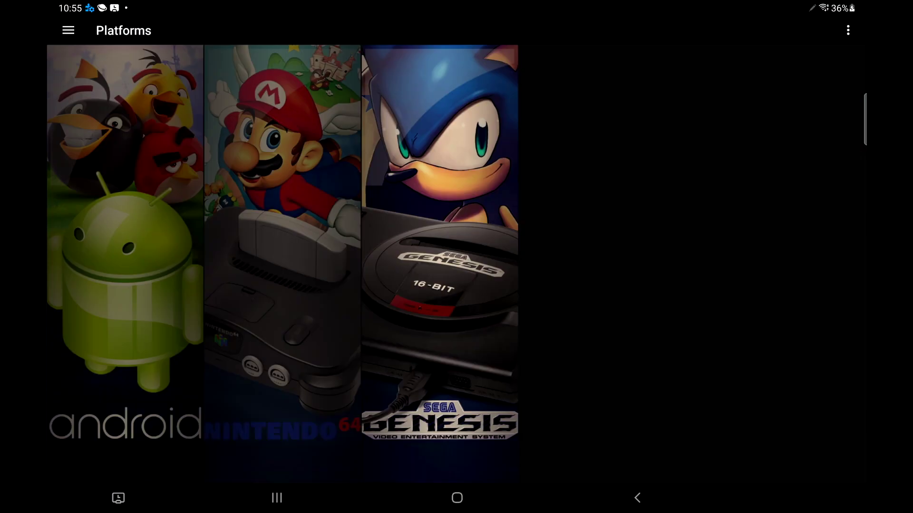
{"action": "left_click", "coordinate": [427, 325]}
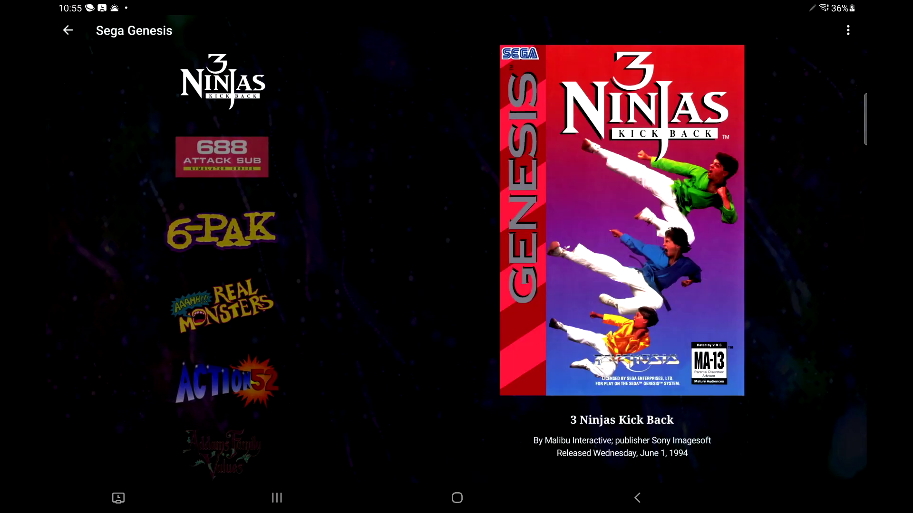
{"action": "left_click", "coordinate": [223, 81]}
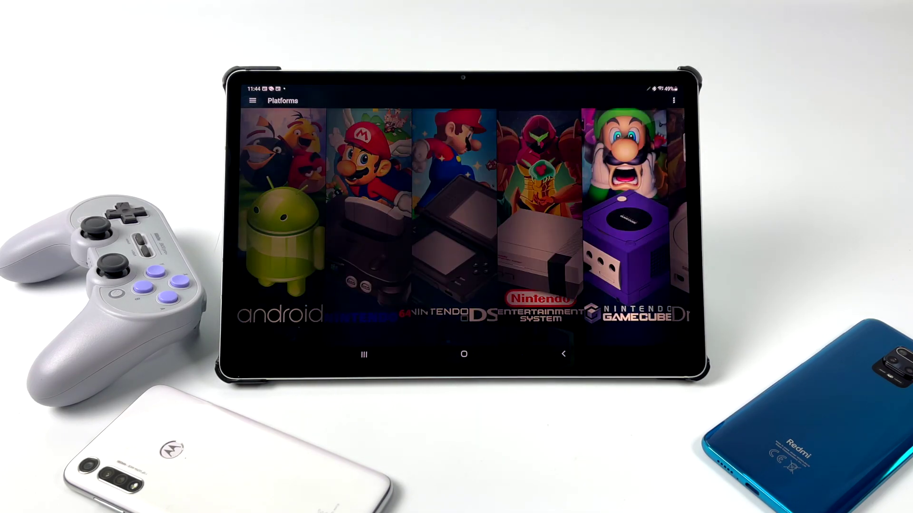
Open the Nintendo GameCube library with the controller and bring up SoulCalibur II's options
{"action": "key", "text": "Right"}
{"action": "key", "text": "Right"}
{"action": "key", "text": "Right"}
{"action": "key", "text": "Left"}
{"action": "key", "text": "Left"}
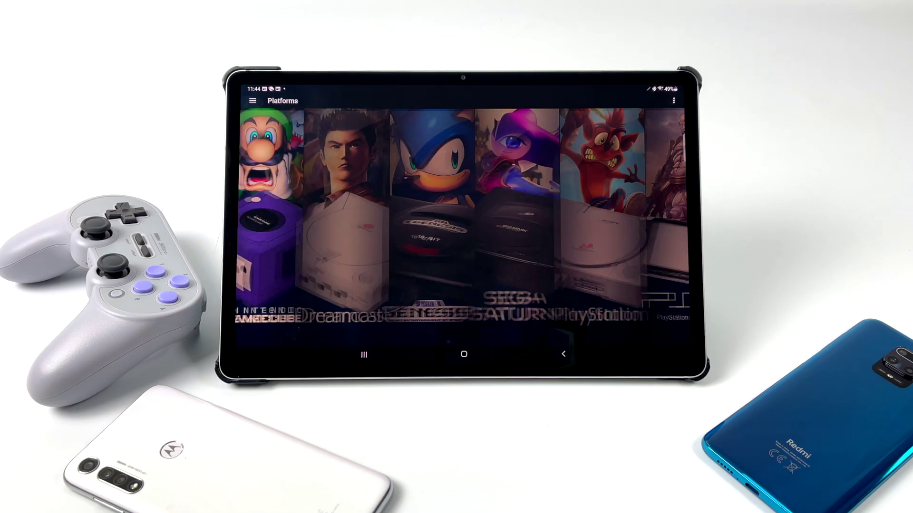
{"action": "key", "text": "Return"}
{"action": "key", "text": "Down"}
{"action": "key", "text": "Down"}
{"action": "key", "text": "Down"}
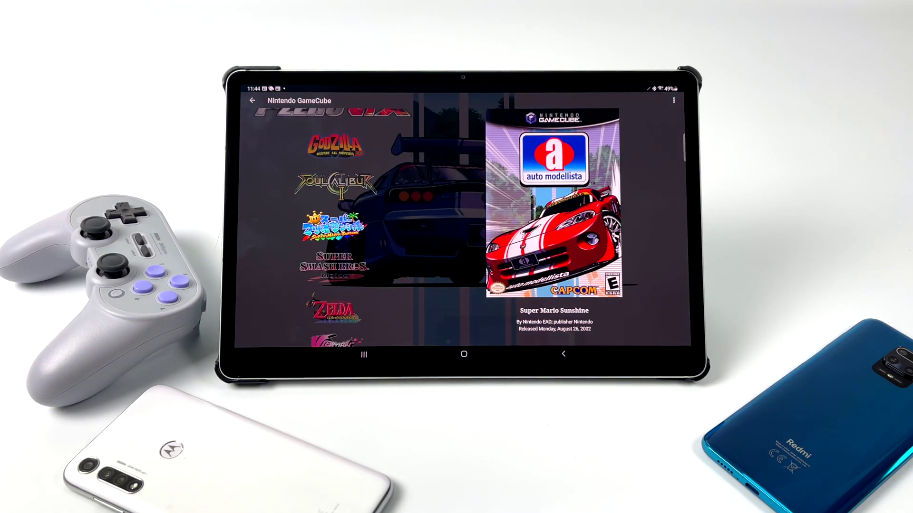
{"action": "key", "text": "Up"}
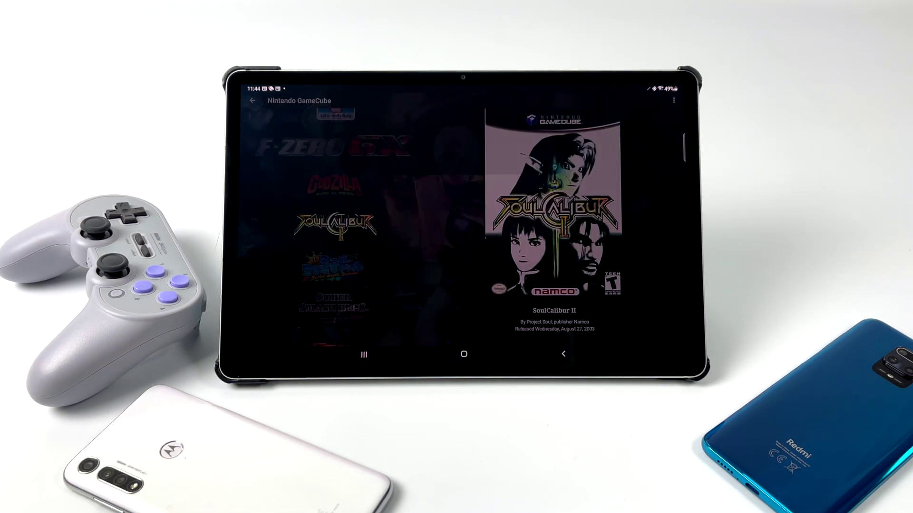
{"action": "key", "text": "Menu"}
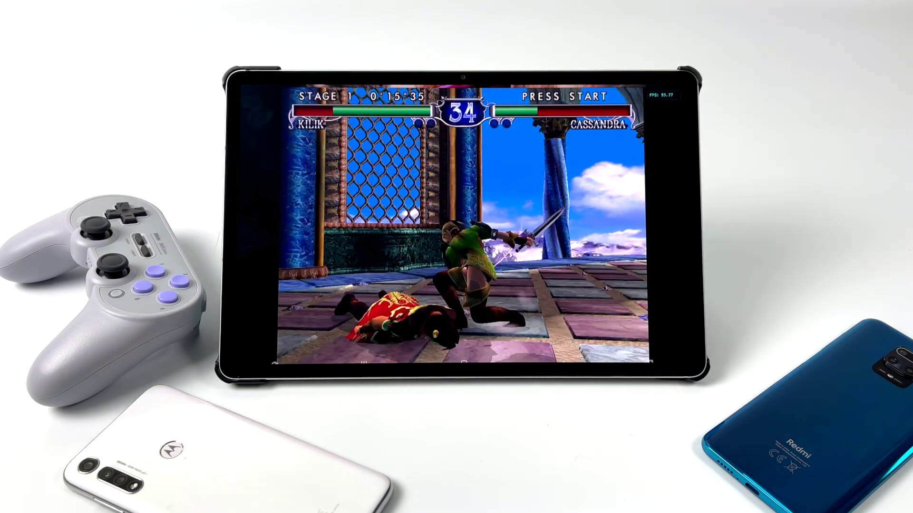